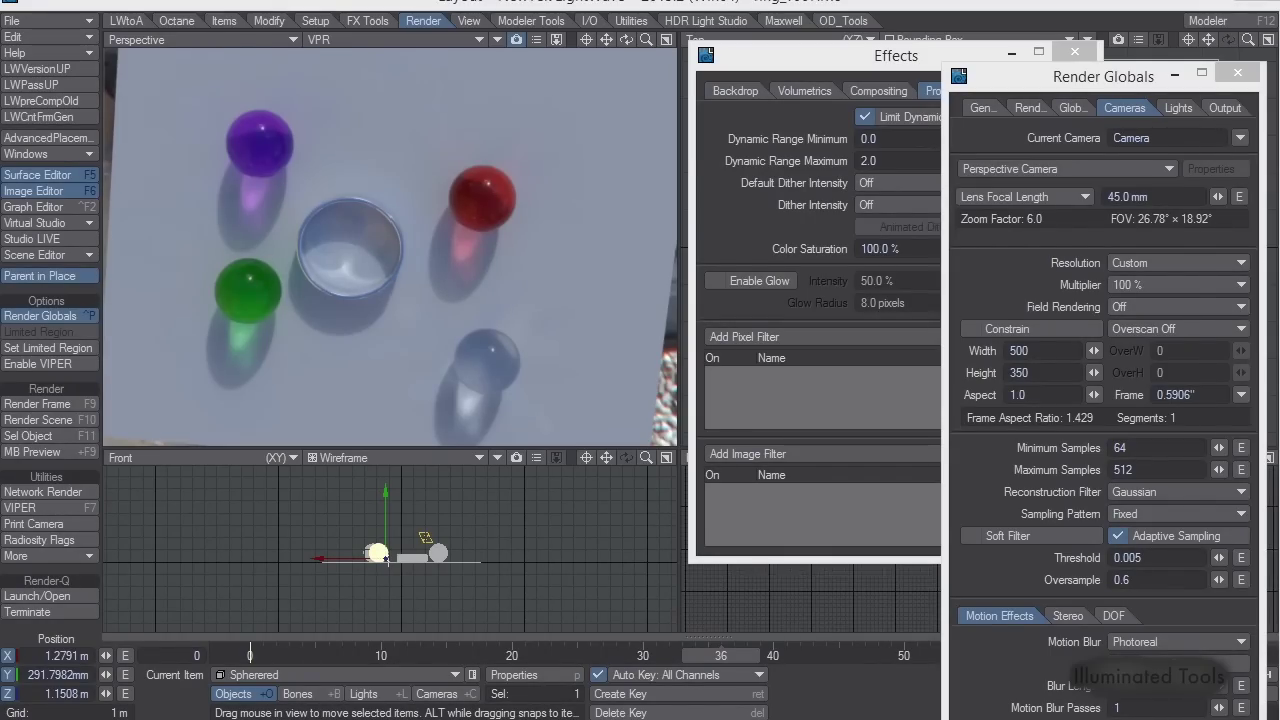
Position the Texture Editor and set the environment image to ext_day_outsidecabin_warm_bnc_CSP.exr
drag(803, 78, 889, 80)
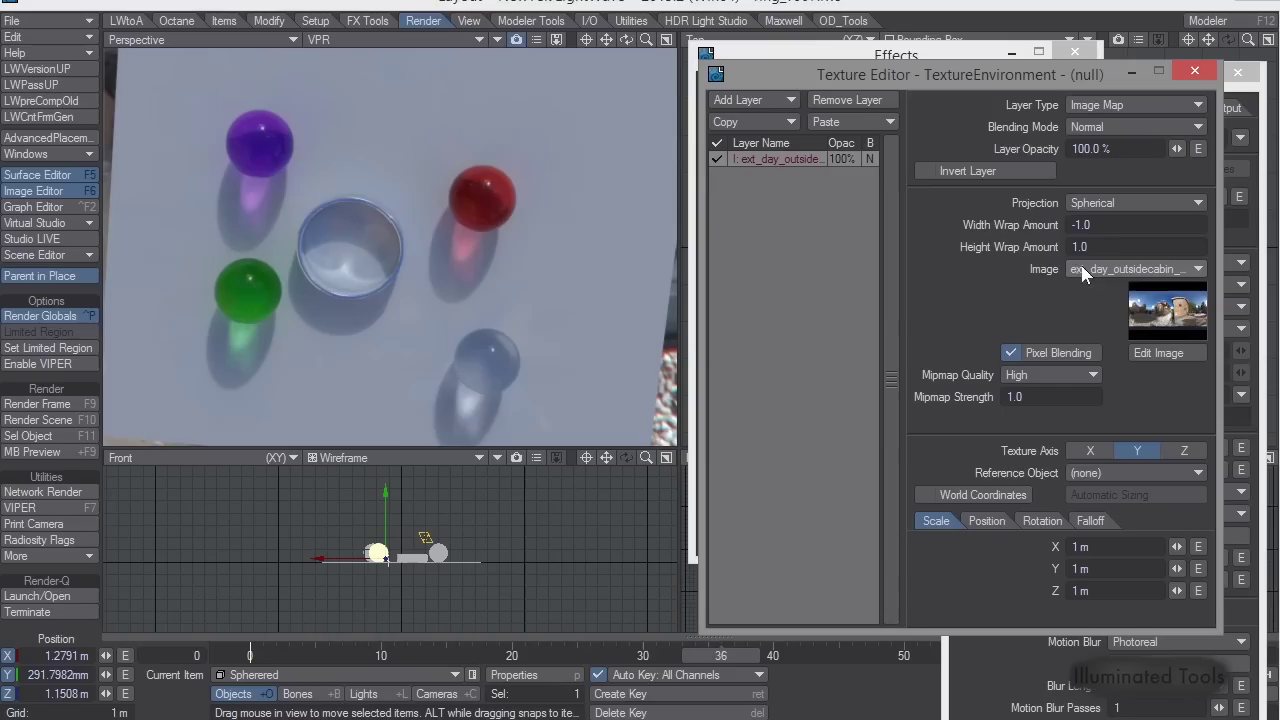
click(1178, 270)
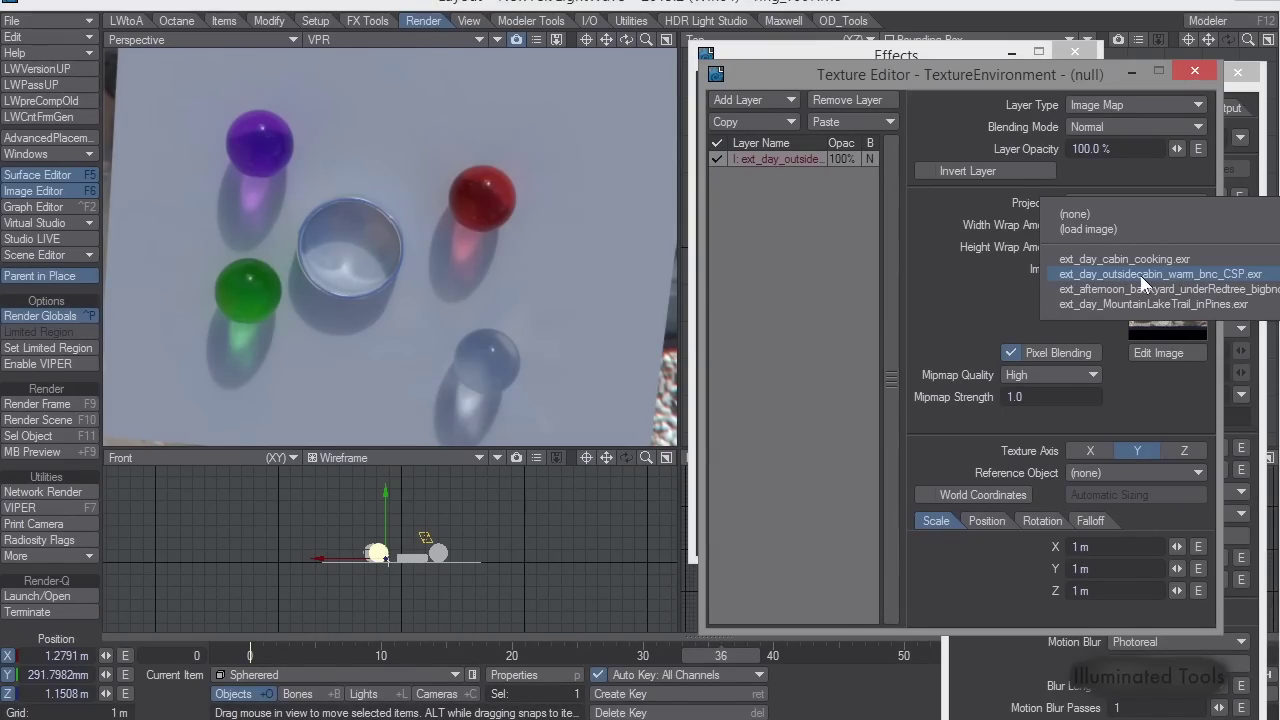
click(1071, 275)
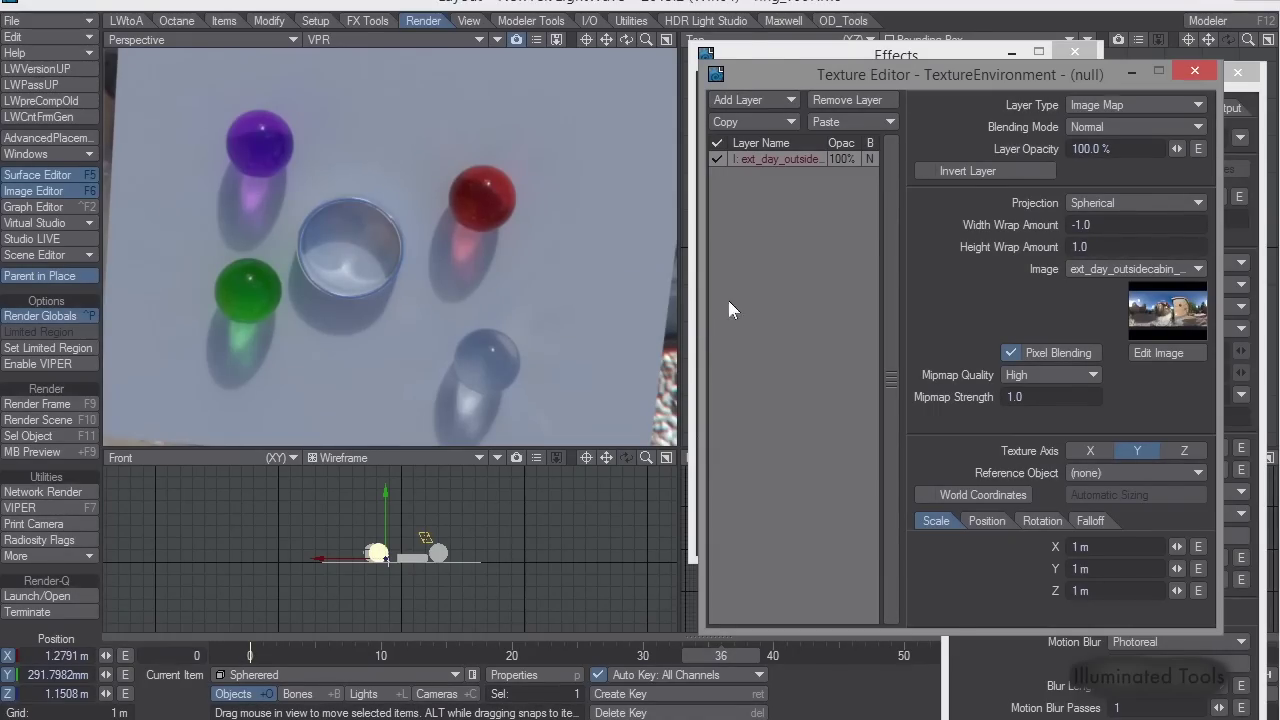
Raise the Effects window, then move the Texture Editor down and to the left
click(791, 48)
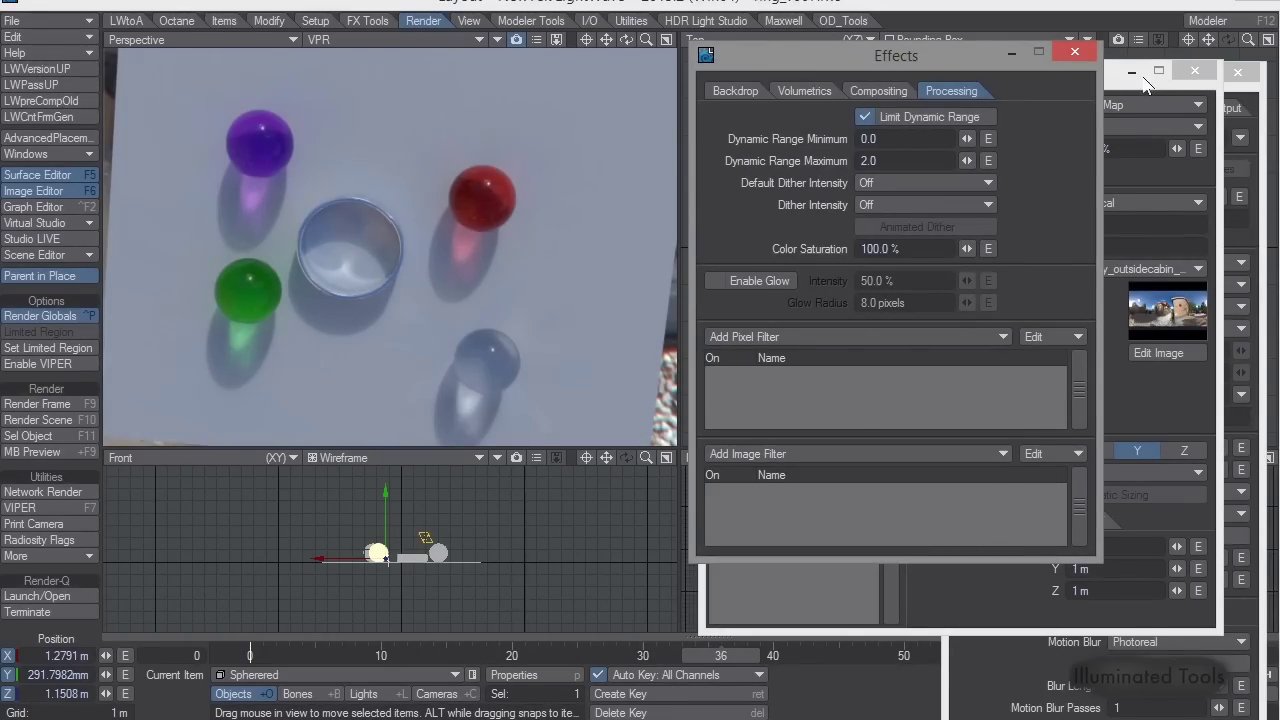
click(1106, 90)
drag(1106, 90, 1049, 188)
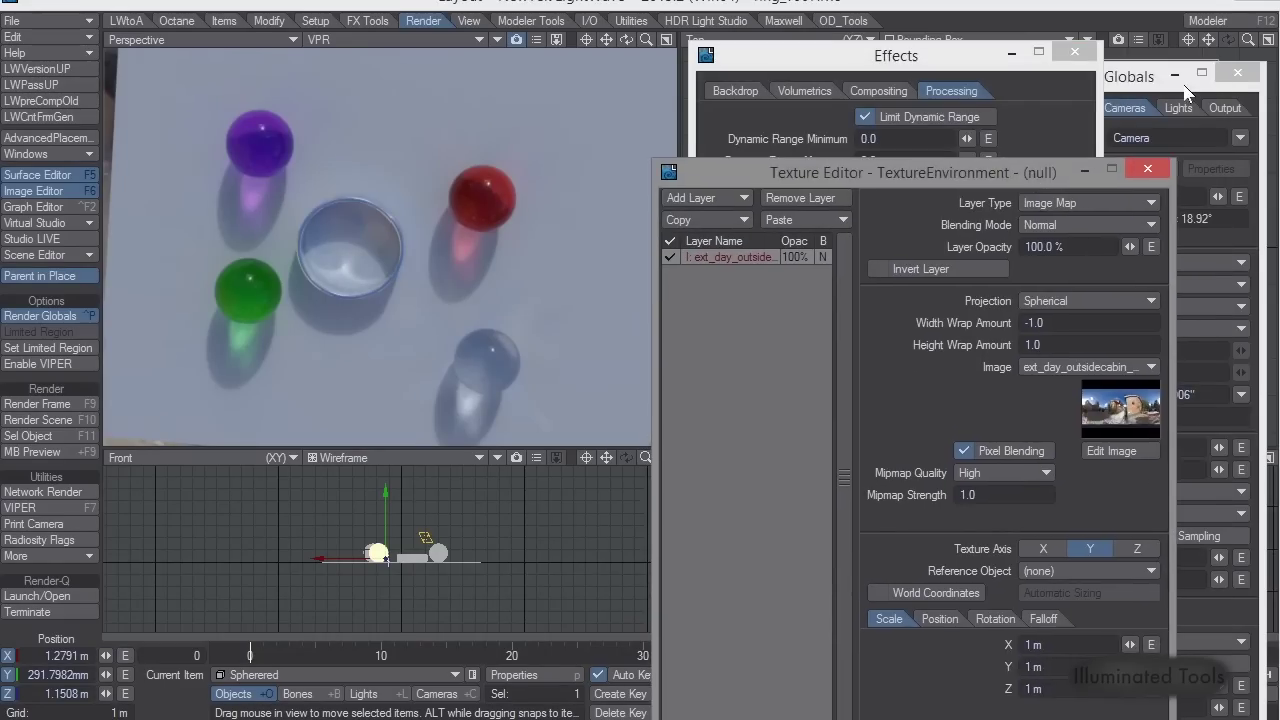
Bring Render Globals to the front on its Global Illum settings
drag(1180, 78, 1172, 78)
click(1020, 107)
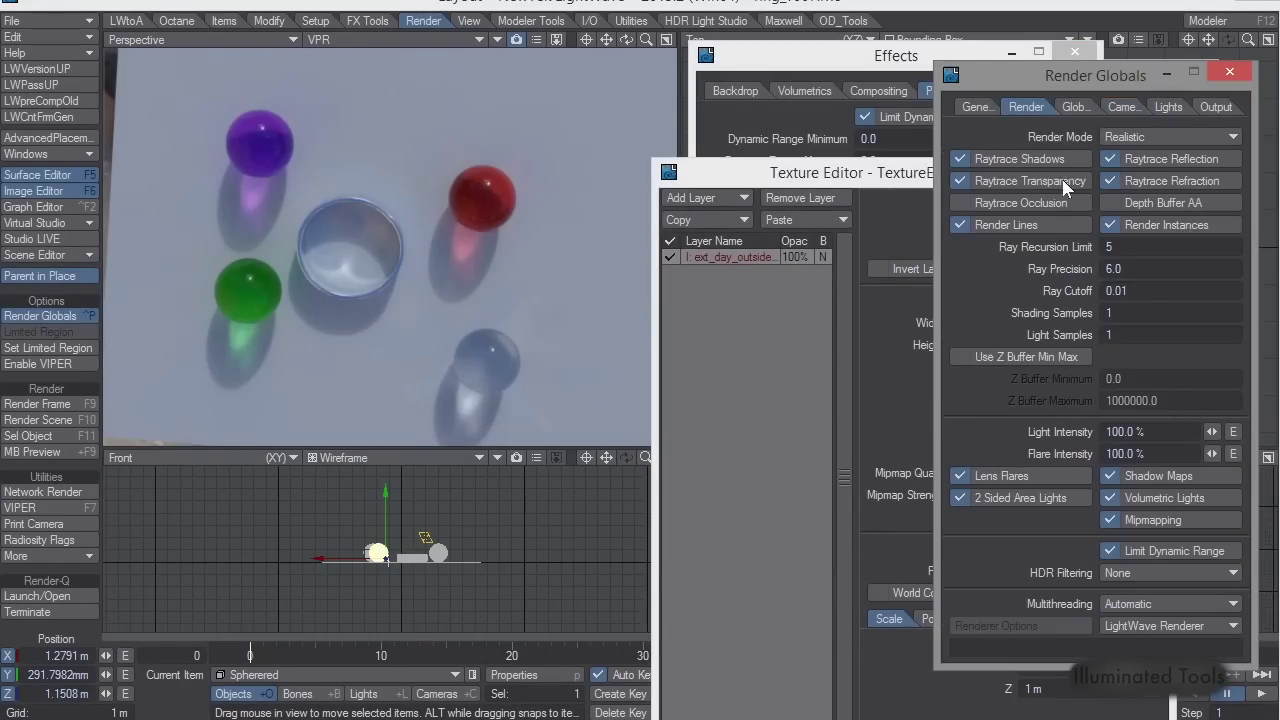
click(1078, 108)
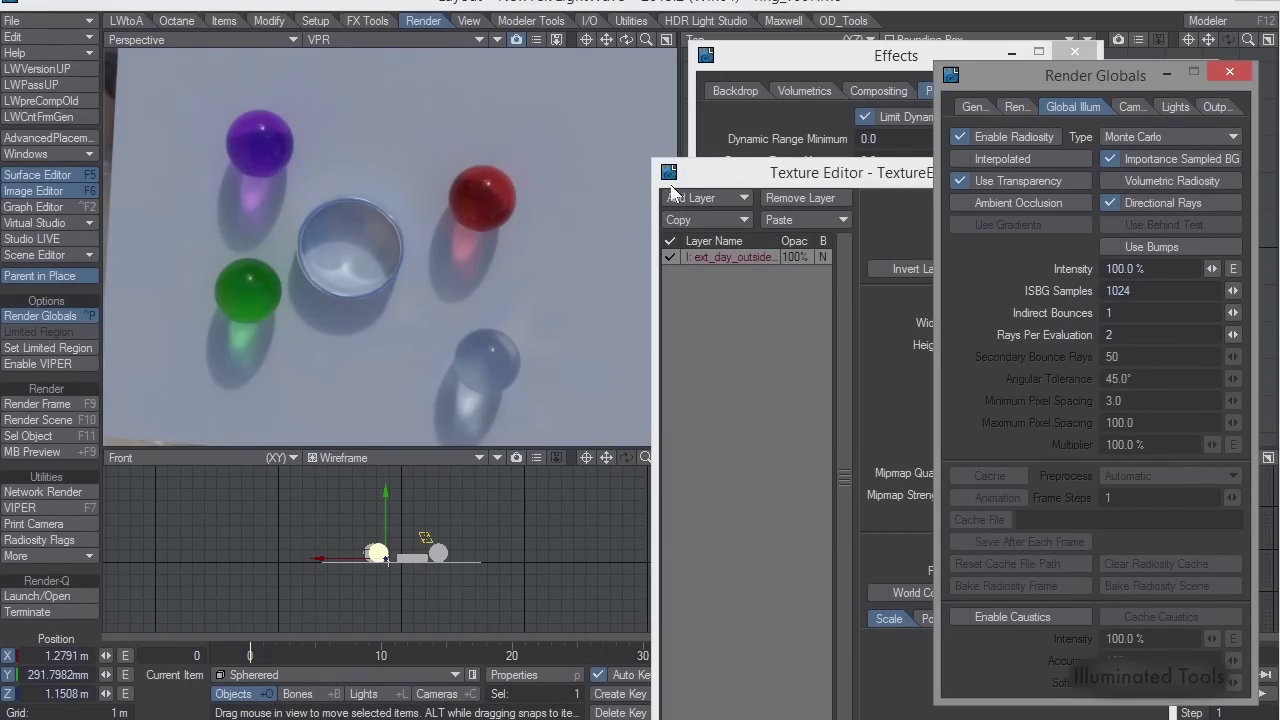
Disable Importance Sampled BG in Global Illum, leaving the Effects window in front
click(1143, 162)
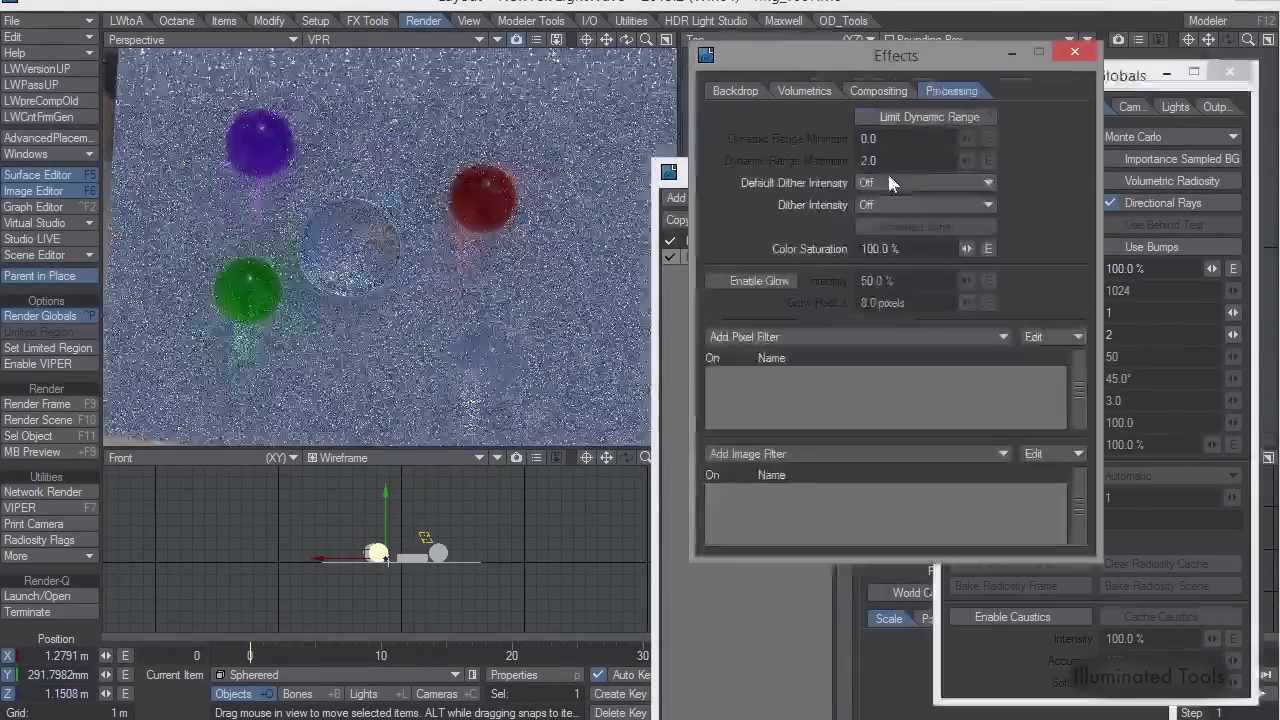
click(925, 140)
click(1120, 71)
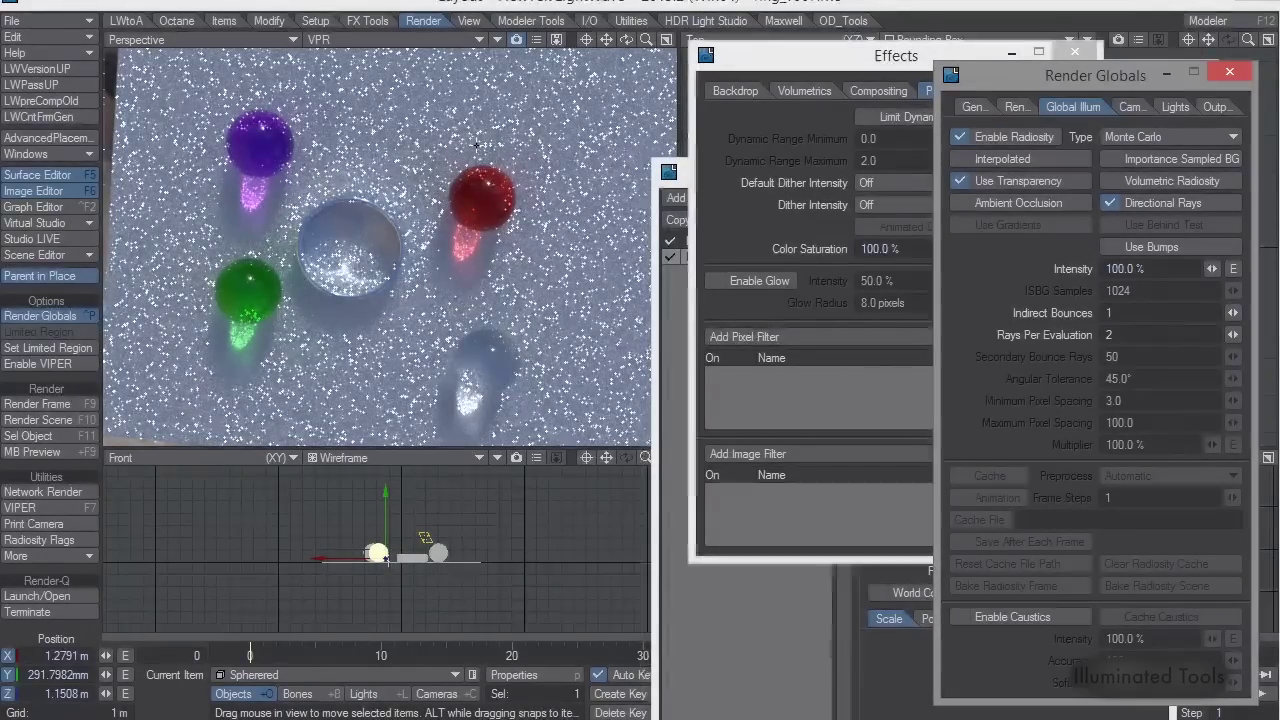
click(793, 119)
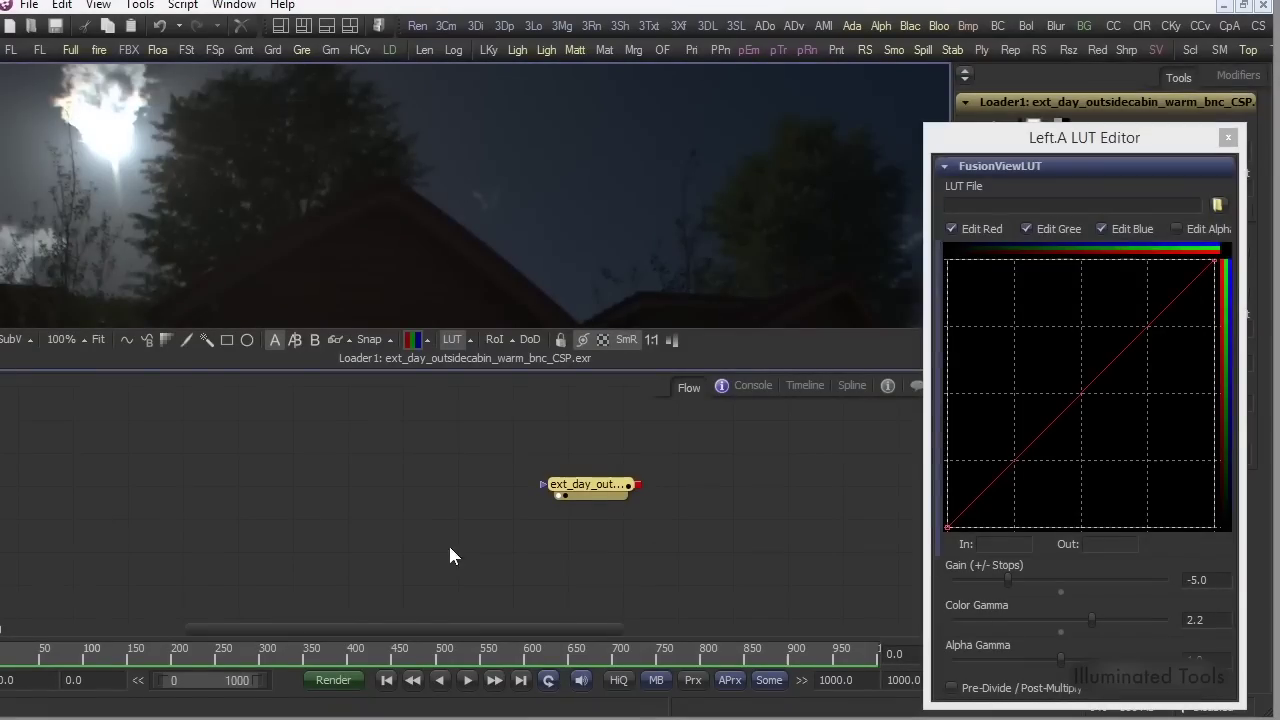
Reset Fusion's viewer Gain to 0.0, pan the HDR image, then darken Gain to about -3.24
click(1060, 591)
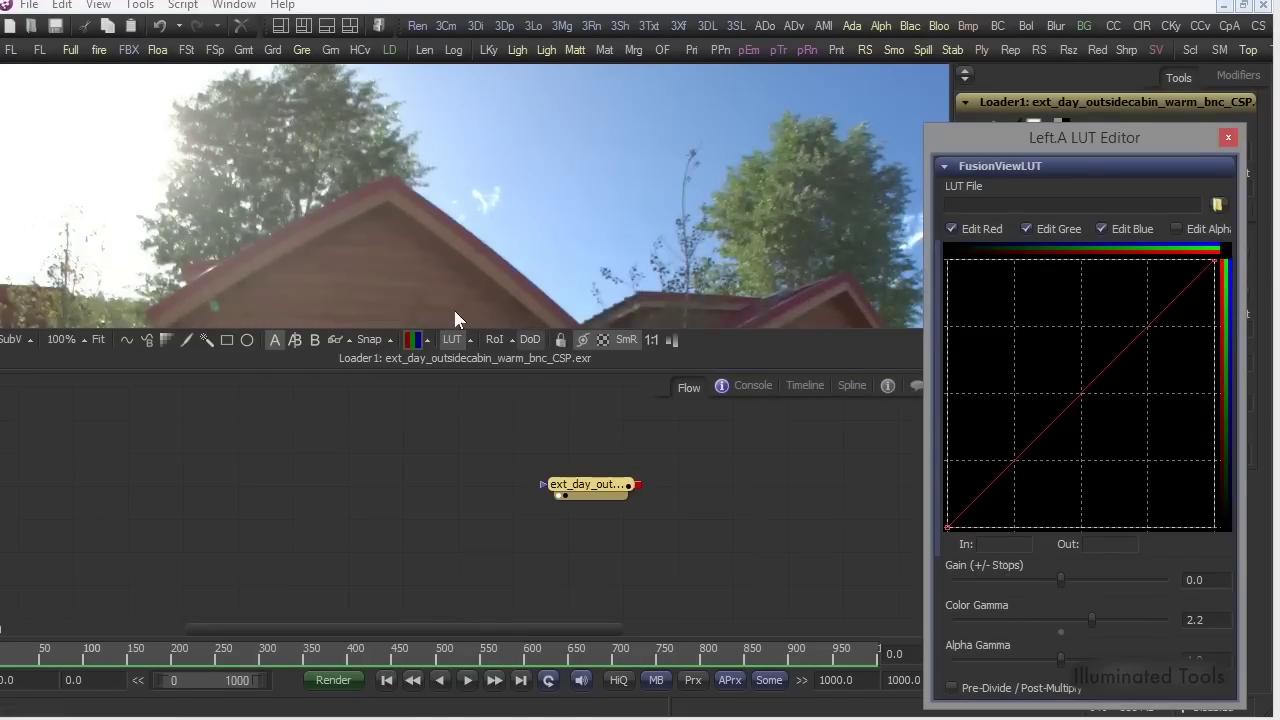
middle_drag(455, 318, 452, 250)
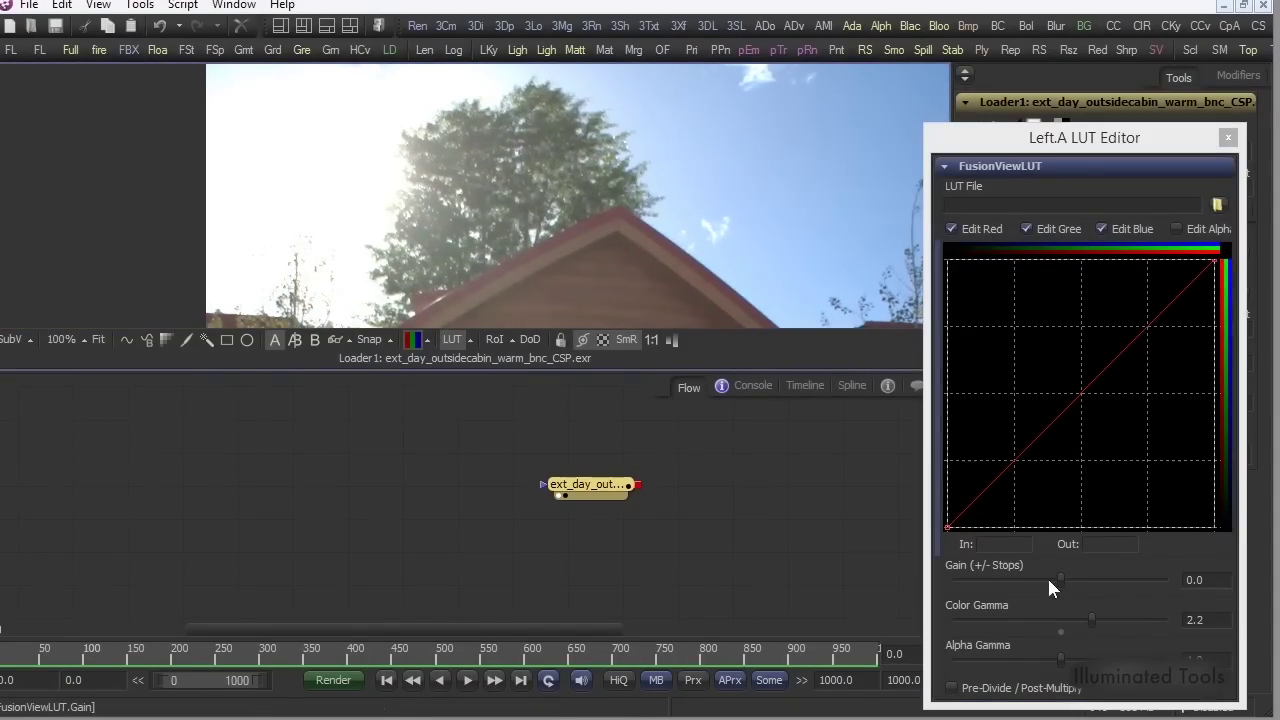
drag(1059, 577, 1011, 584)
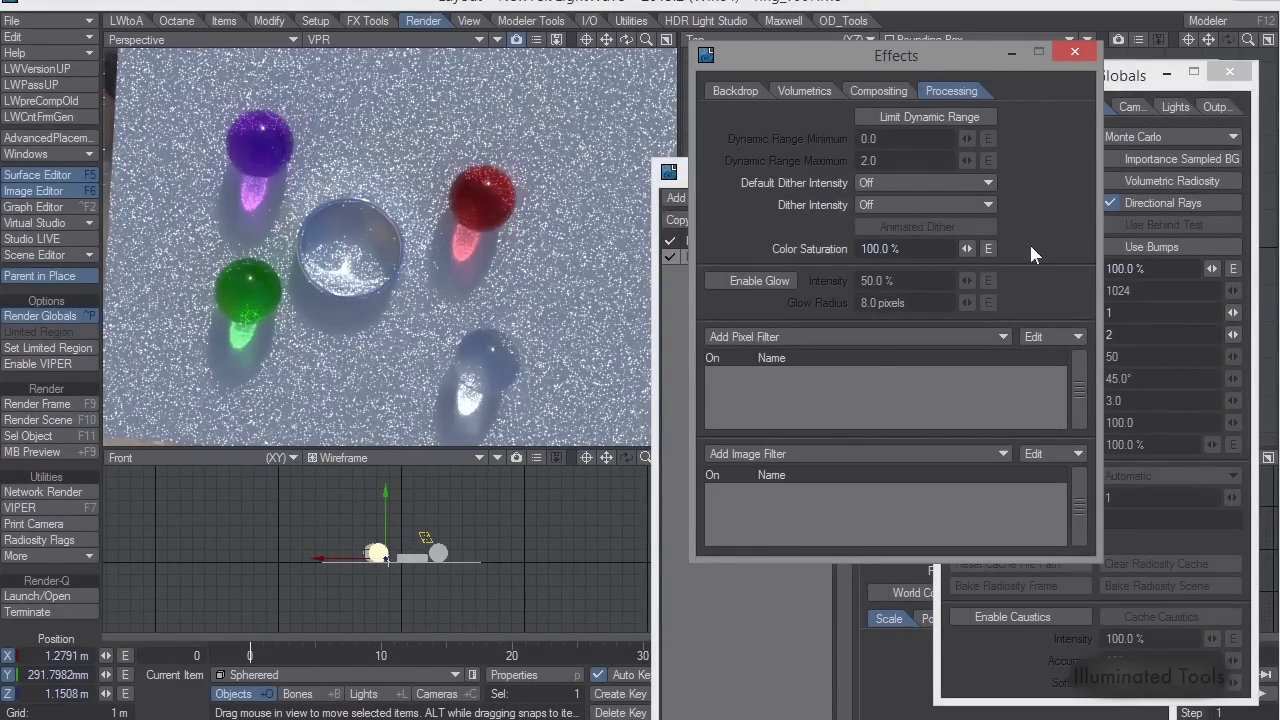
Re-enable Importance Sampled BG on Render Globals' Global Illum tab
click(1138, 82)
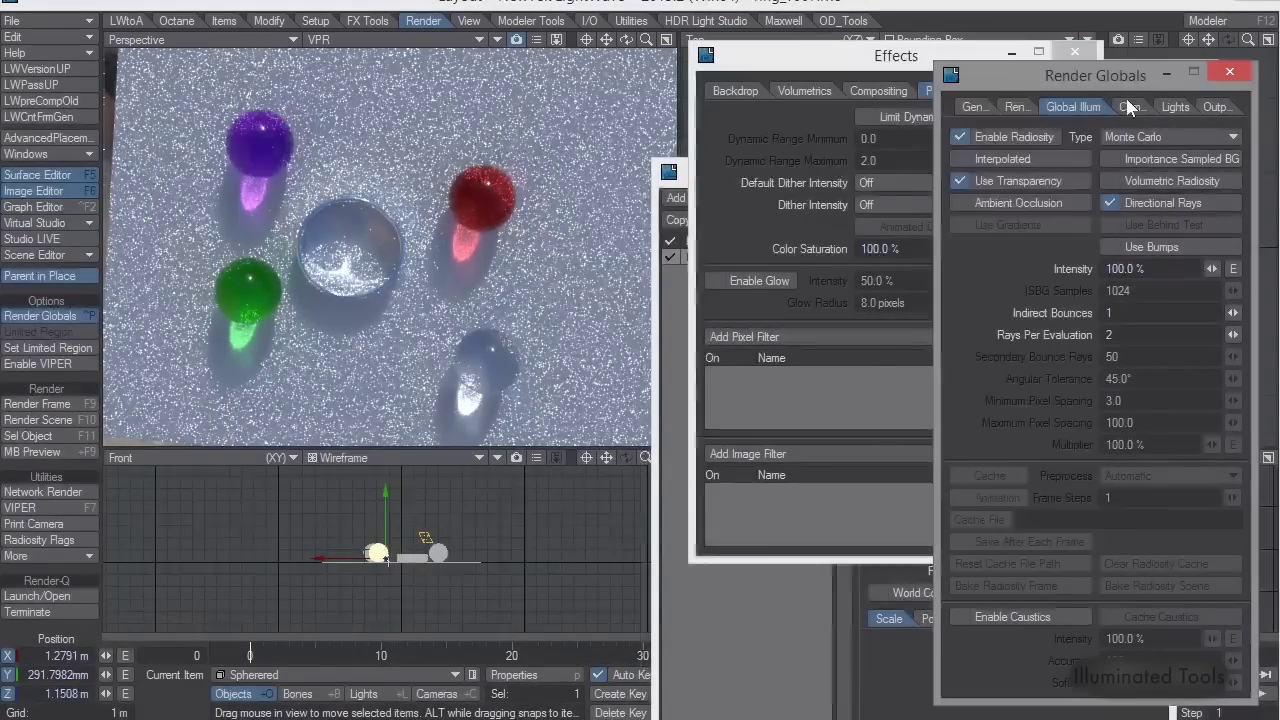
click(1138, 164)
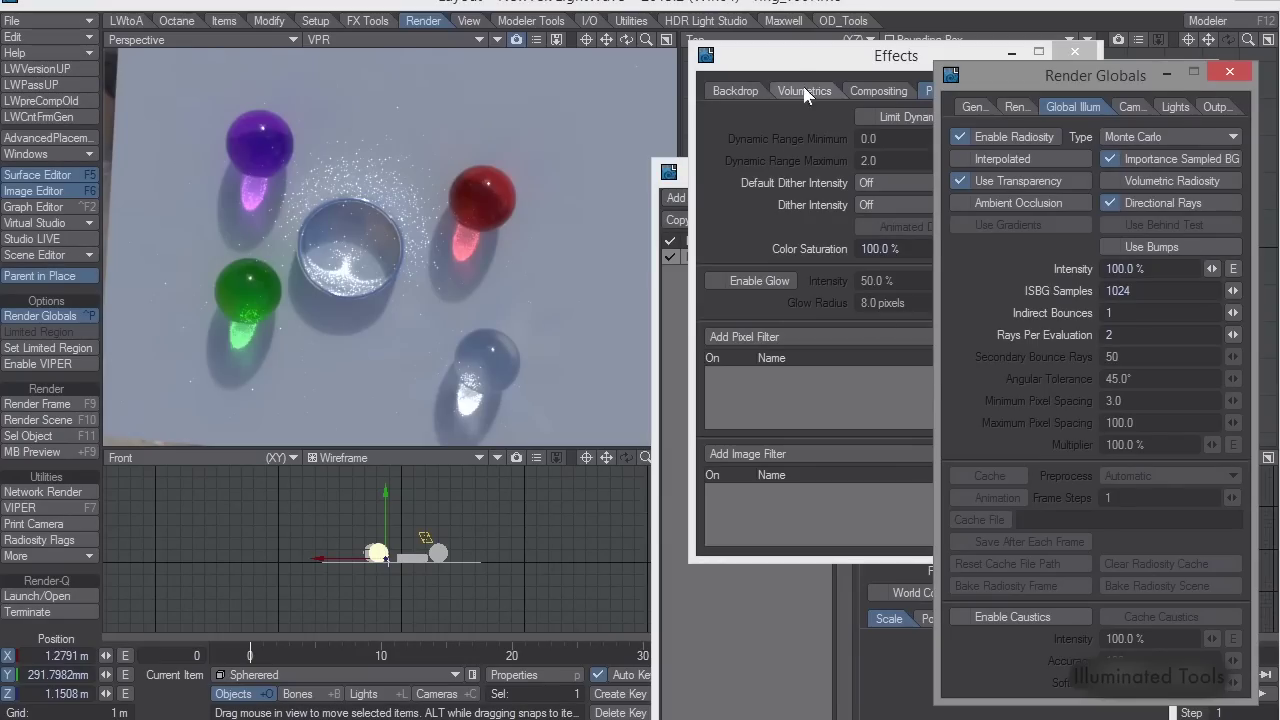
Shift the Effects window left, enable Limit Dynamic Range, and select the maximum field
click(778, 92)
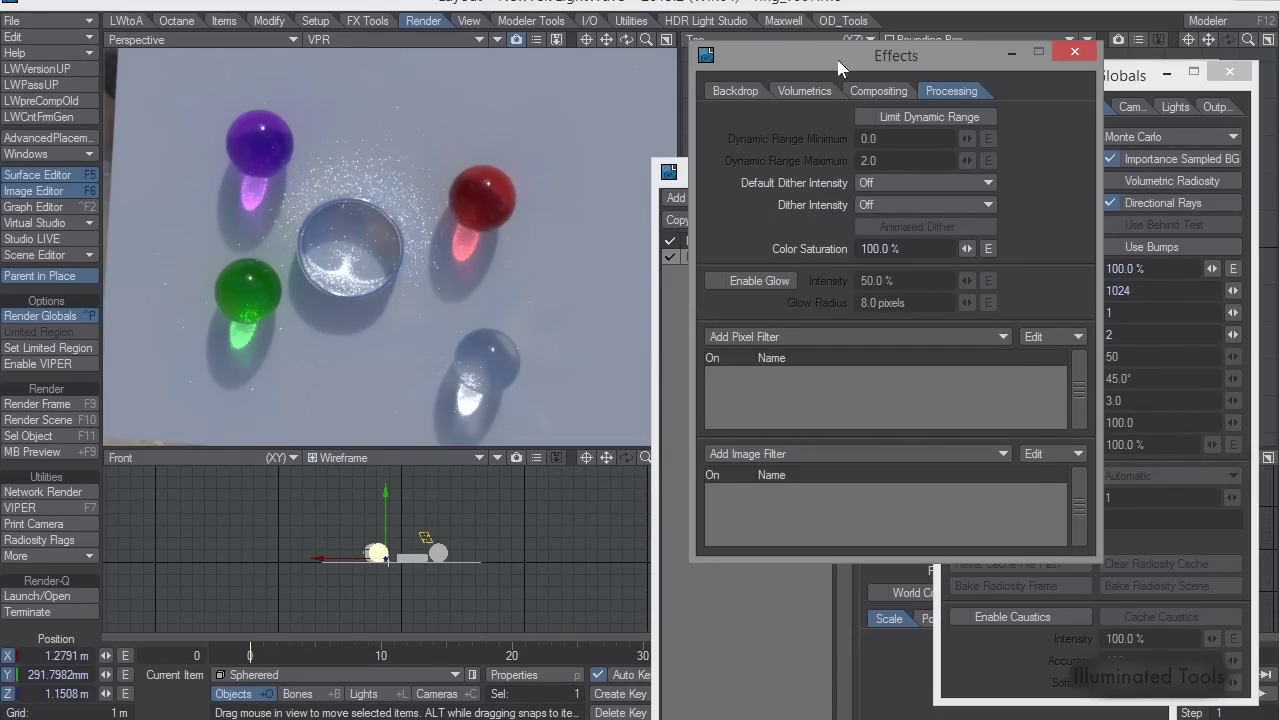
drag(866, 64, 837, 80)
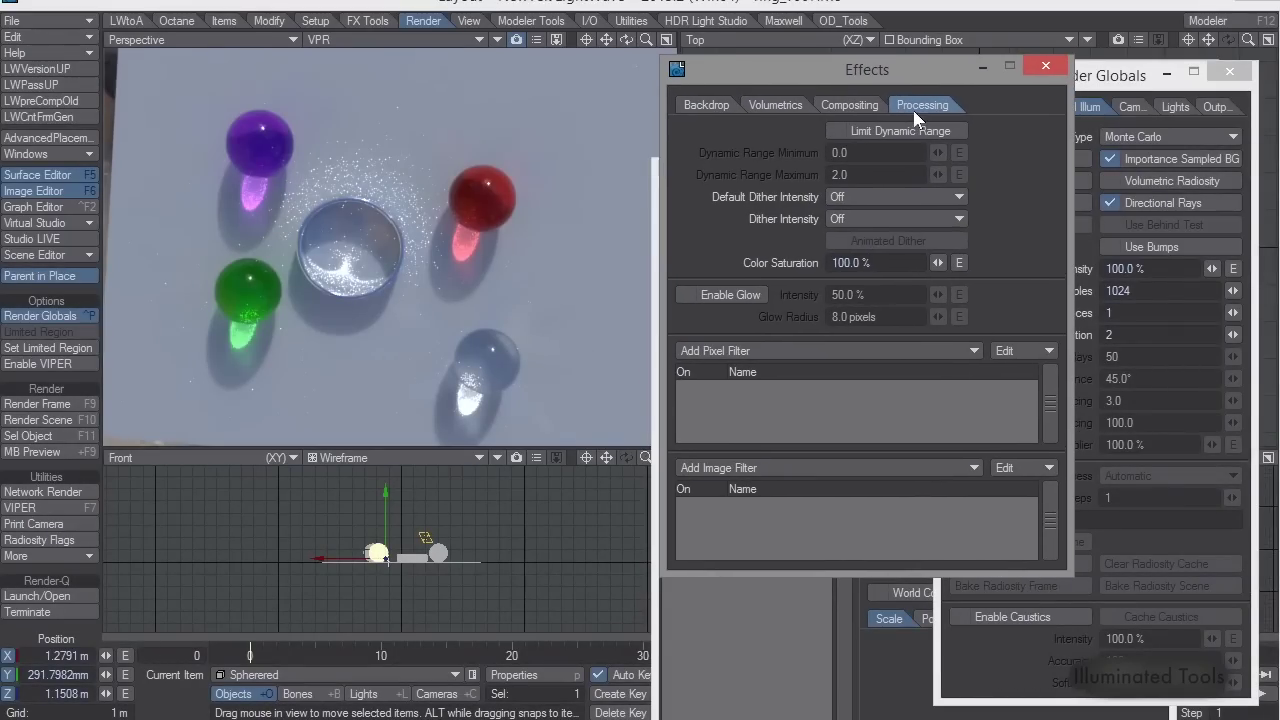
click(881, 138)
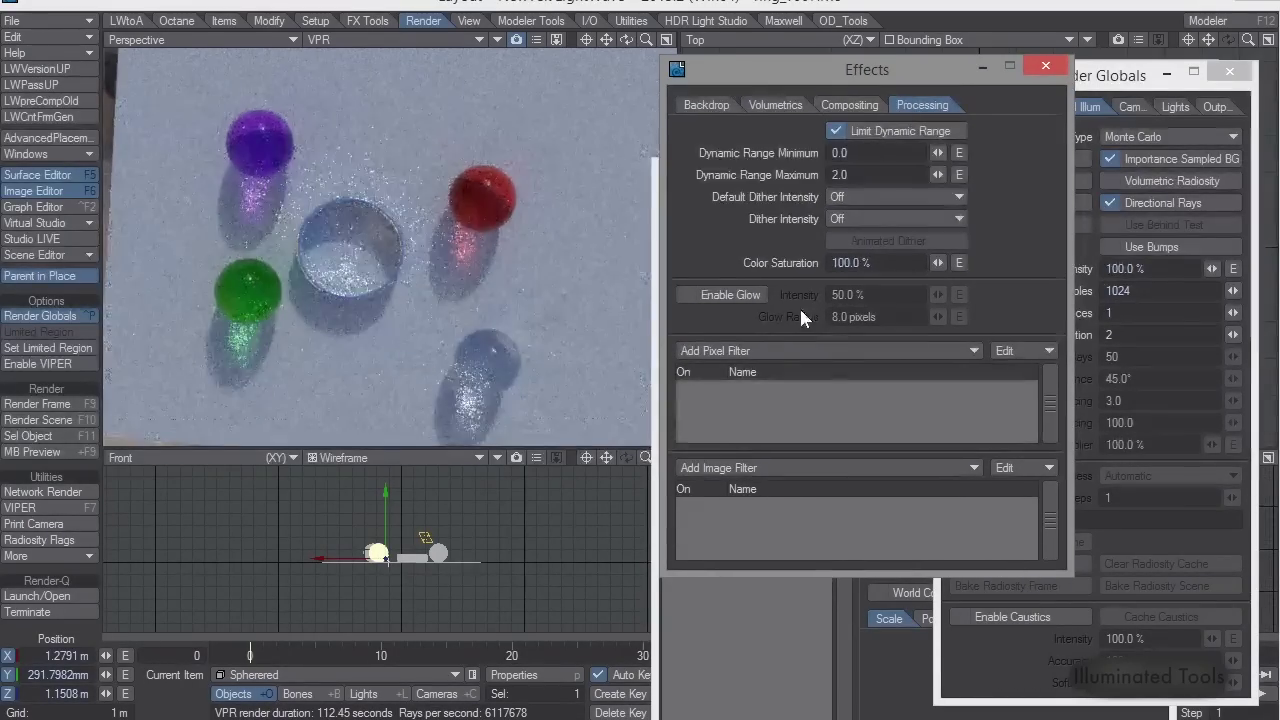
click(845, 175)
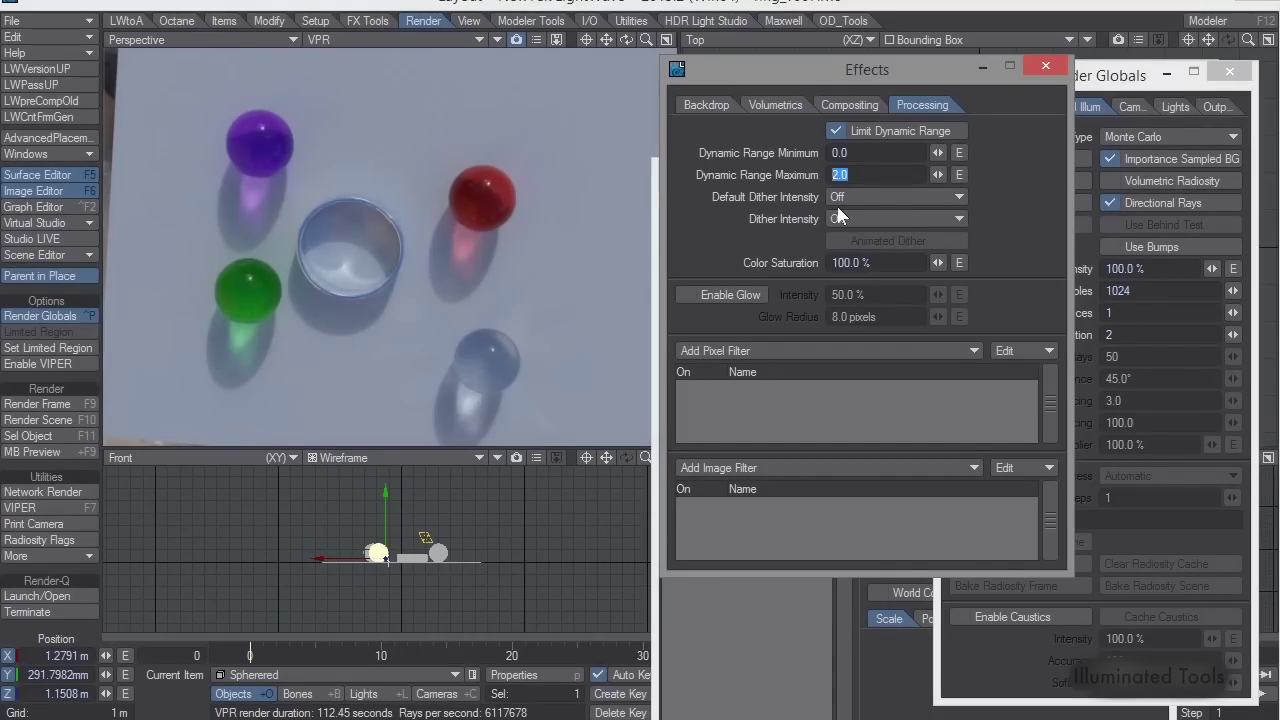
Set Dynamic Range Maximum to 5.0, toggle limiting, and refresh the preview render
text(5)
key(Tab)
click(838, 130)
click(840, 130)
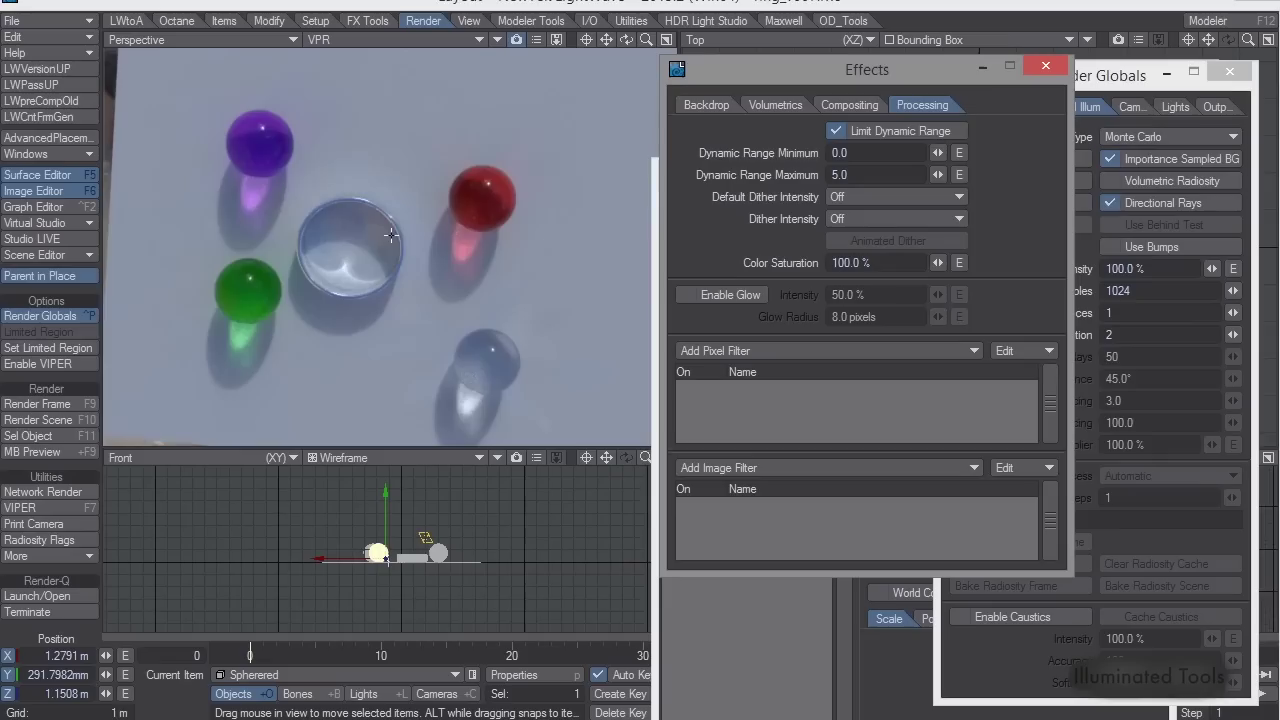
click(370, 312)
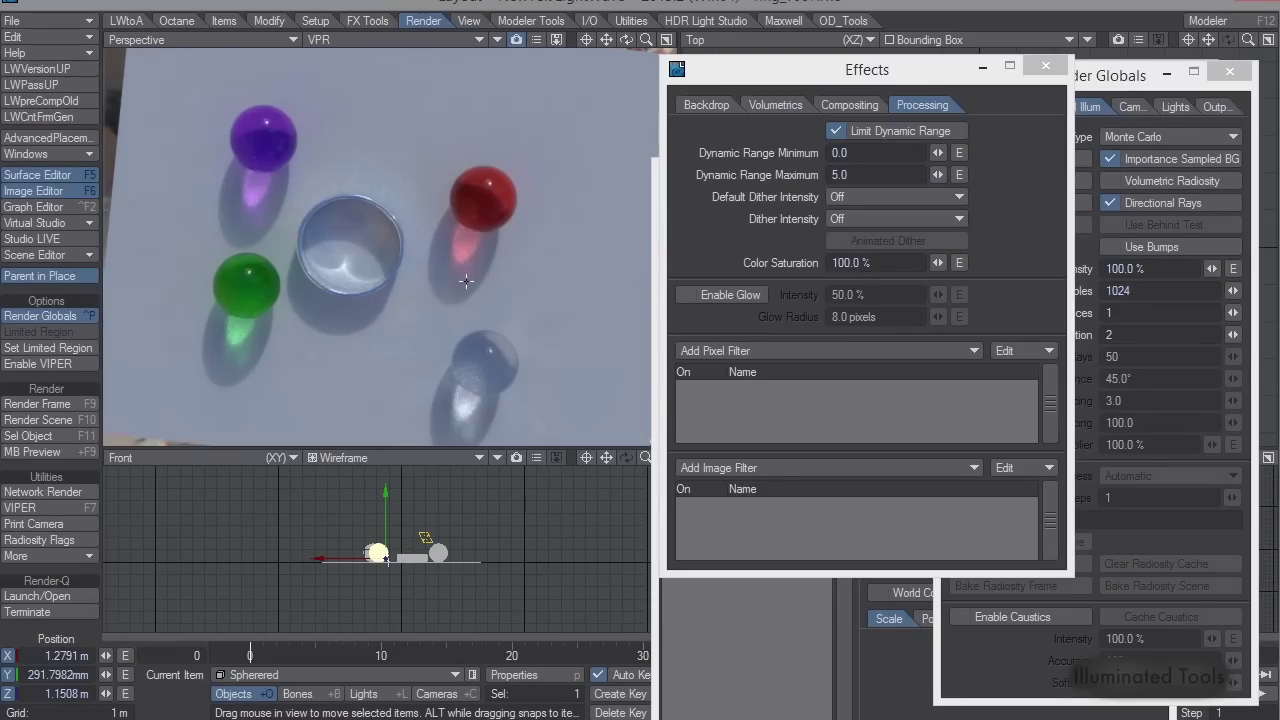
Try a Dynamic Range Maximum of 10 and re-toggle Limit Dynamic Range
click(864, 175)
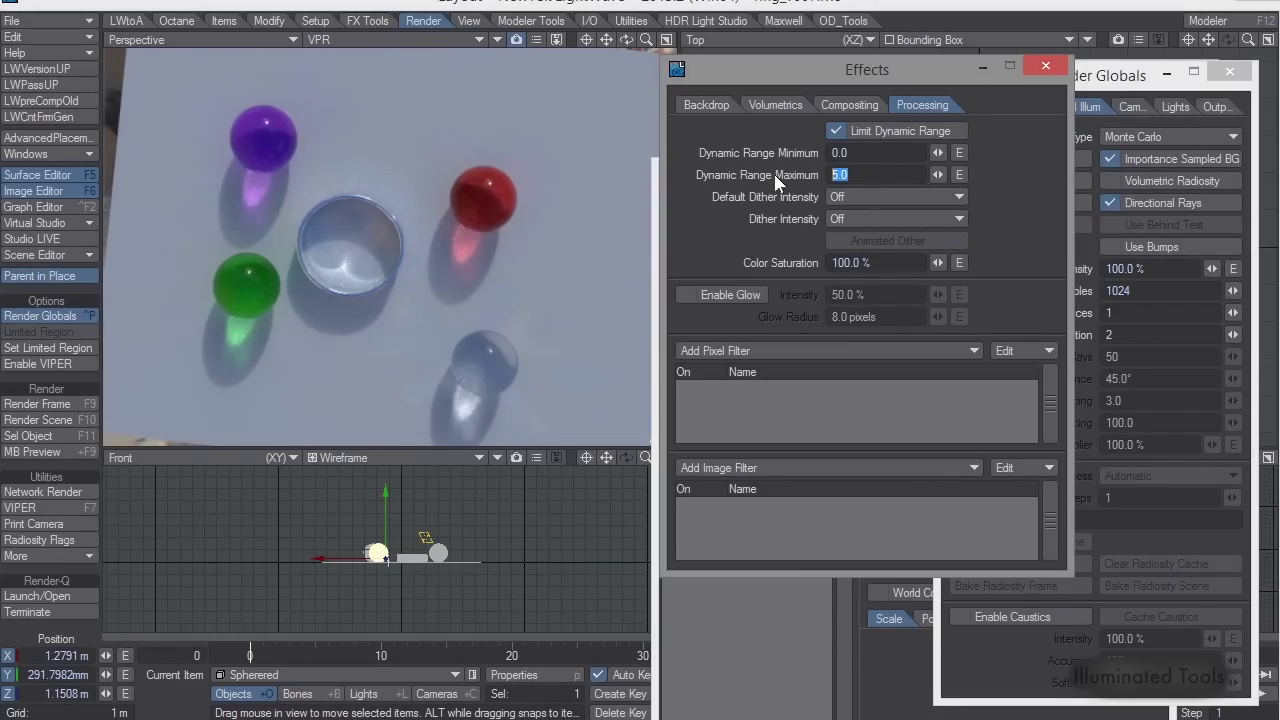
text(10)
key(Tab)
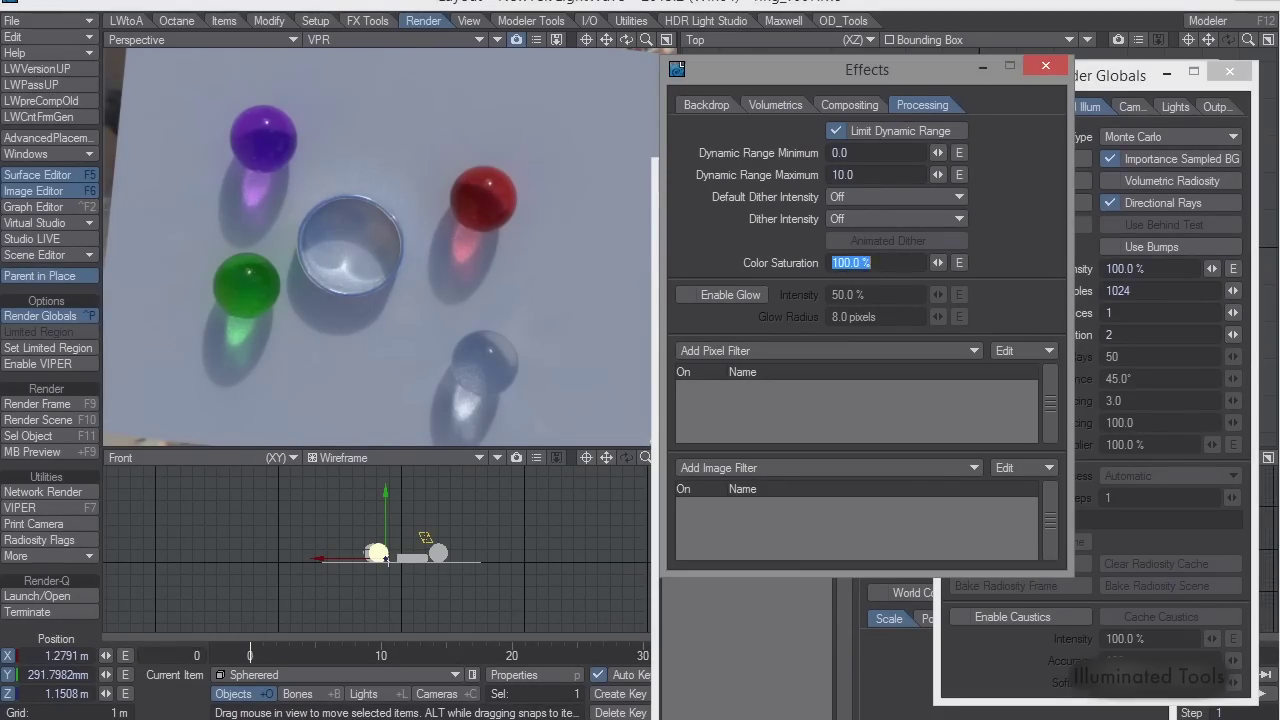
click(879, 133)
click(879, 133)
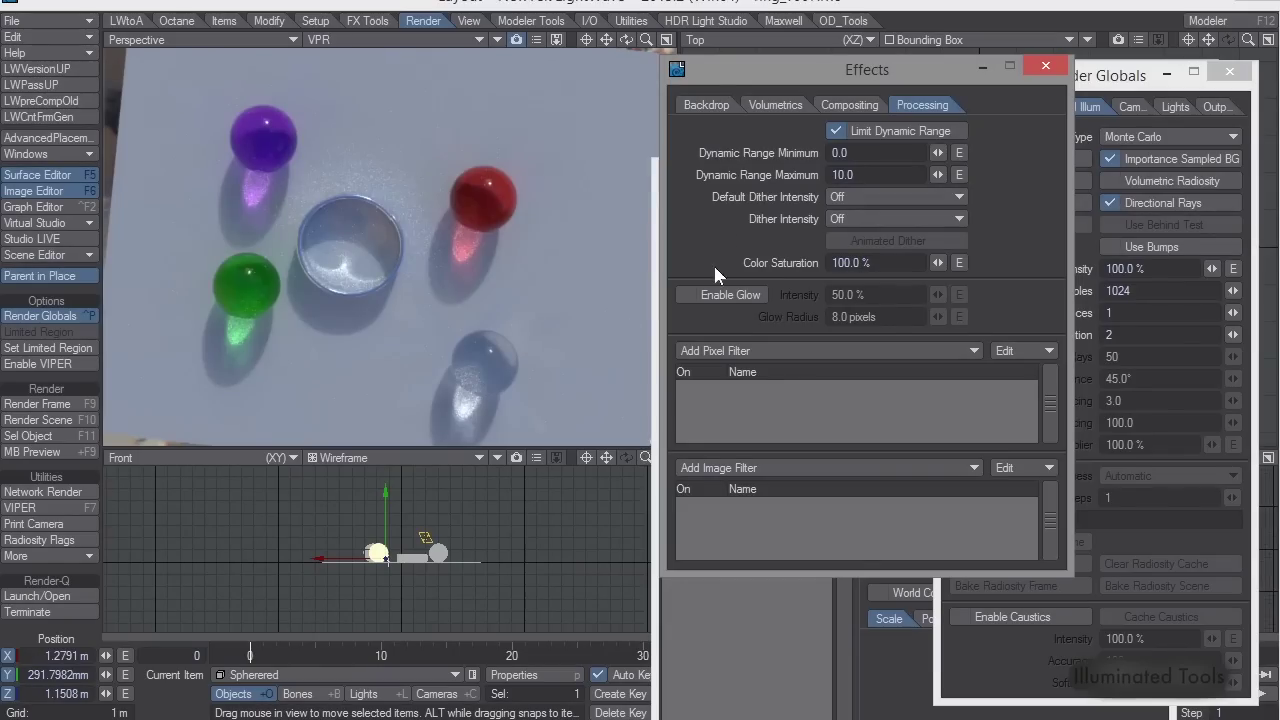
Set Dynamic Range Maximum to 2.0
drag(879, 182, 675, 165)
text(2)
key(Tab)
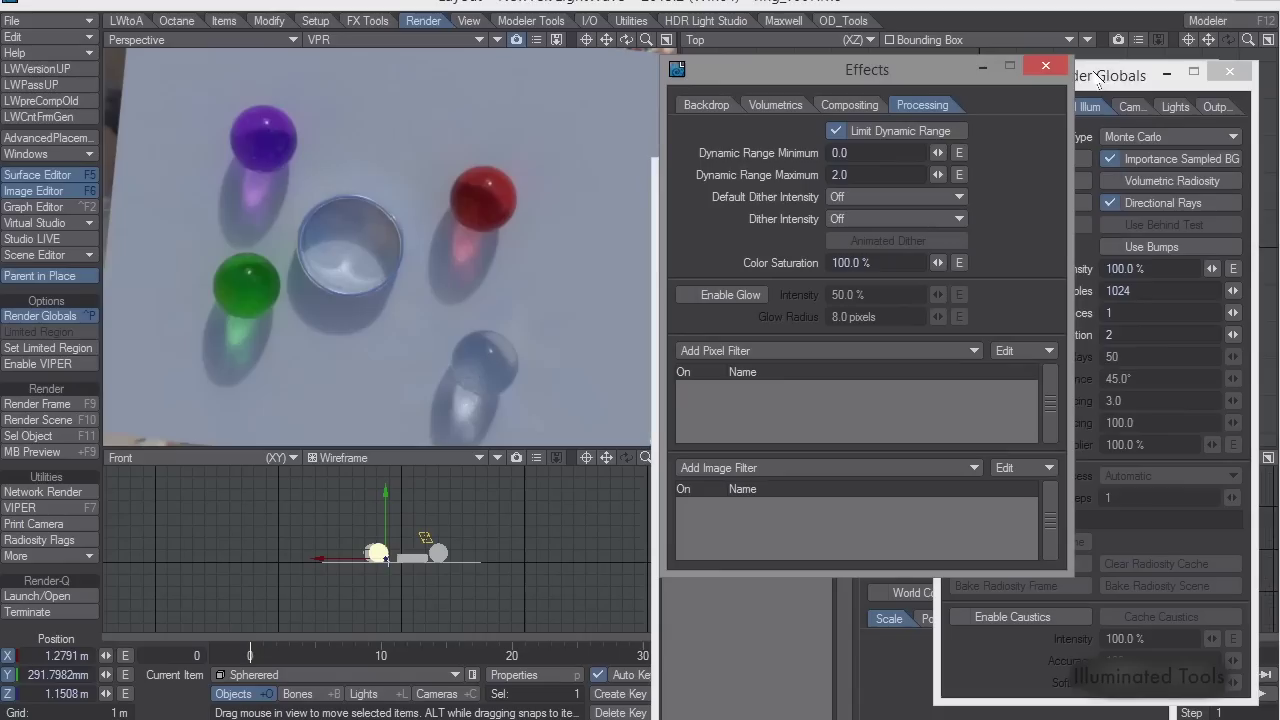
Drag Render Globals in front of and to the left of the Effects window
drag(1113, 83, 942, 86)
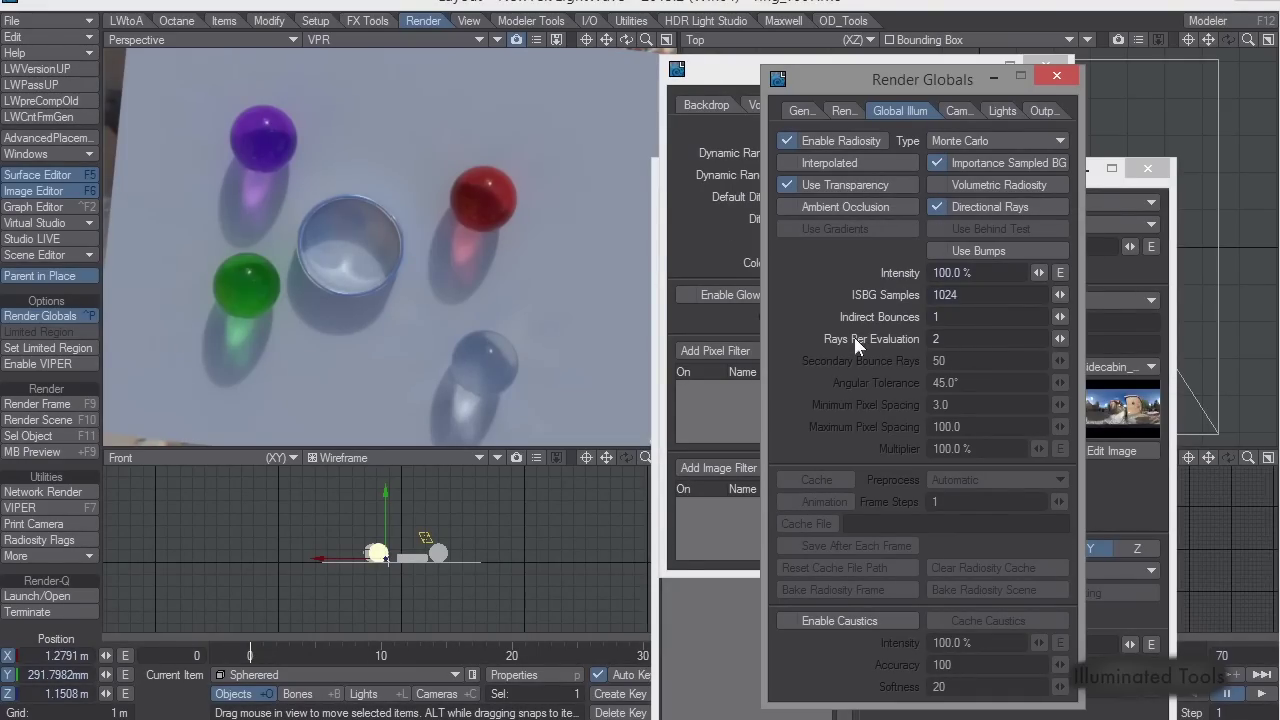
Show Render Globals' Cameras tab to review the 64–512 sample settings
click(958, 111)
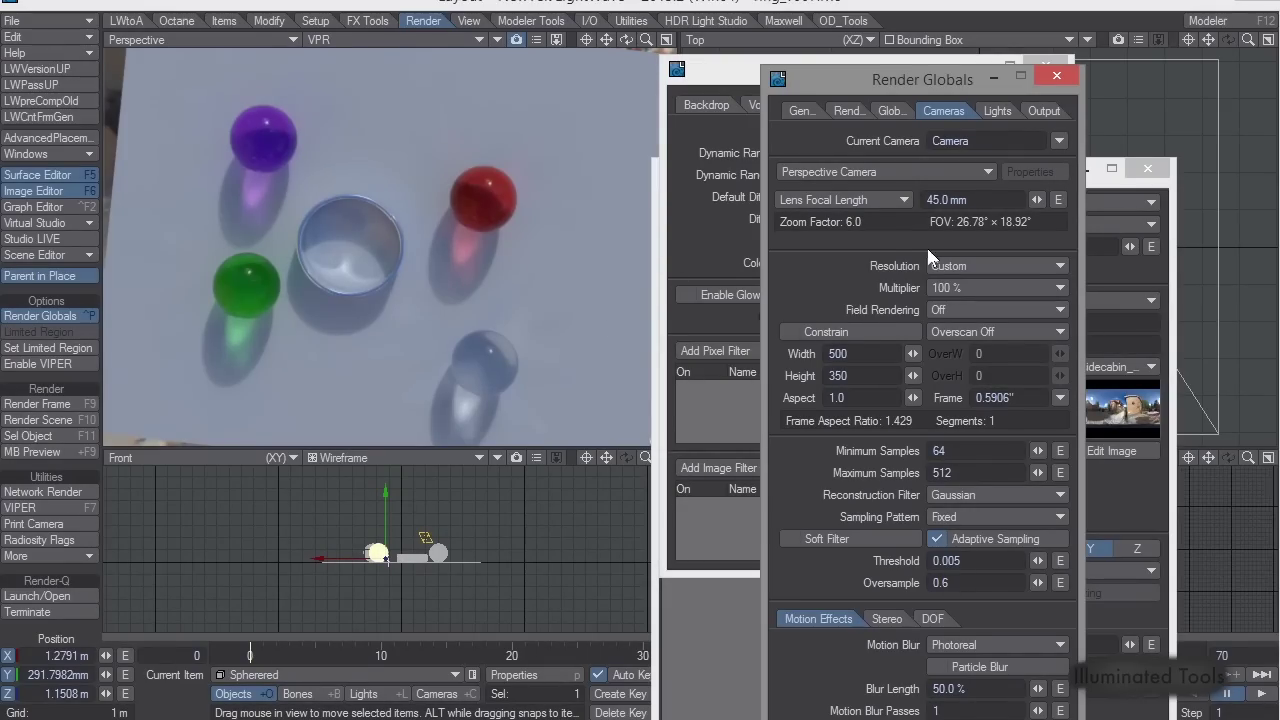
Switch the environment image to ext_day_MountainLakeTrail_inPines.exr in the Texture Editor
click(1094, 190)
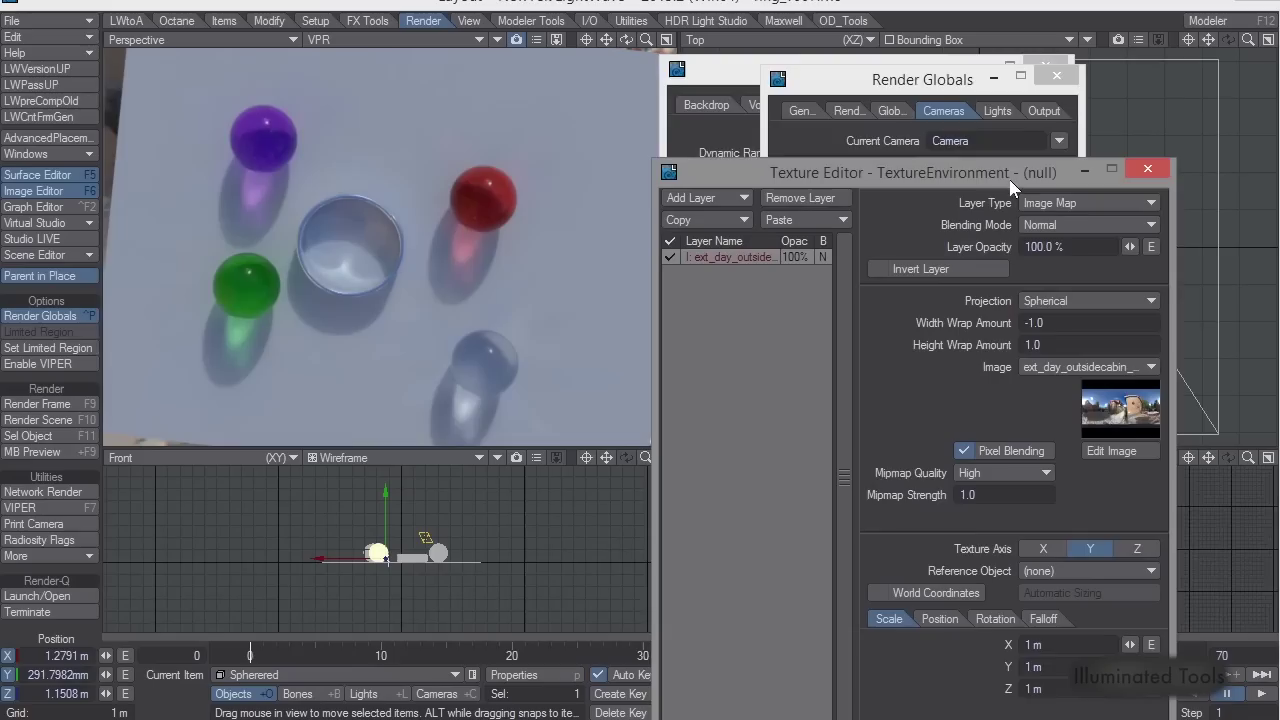
drag(1013, 186, 1017, 105)
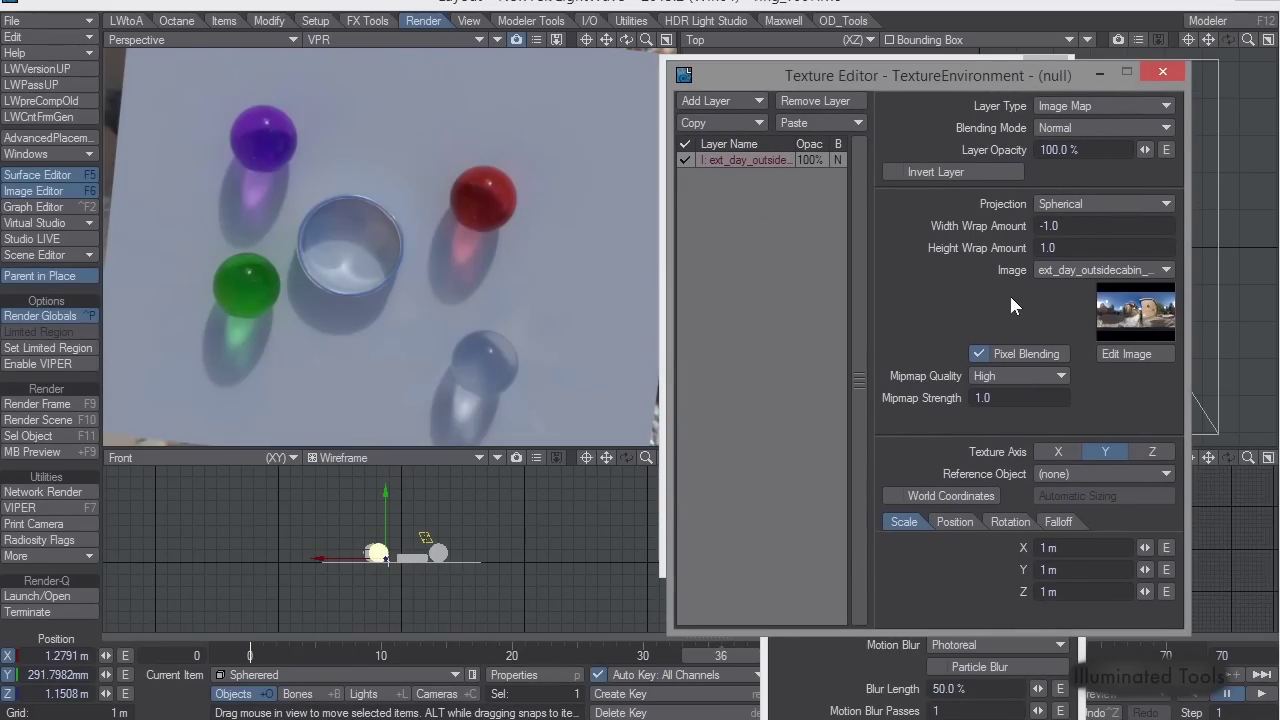
click(1060, 270)
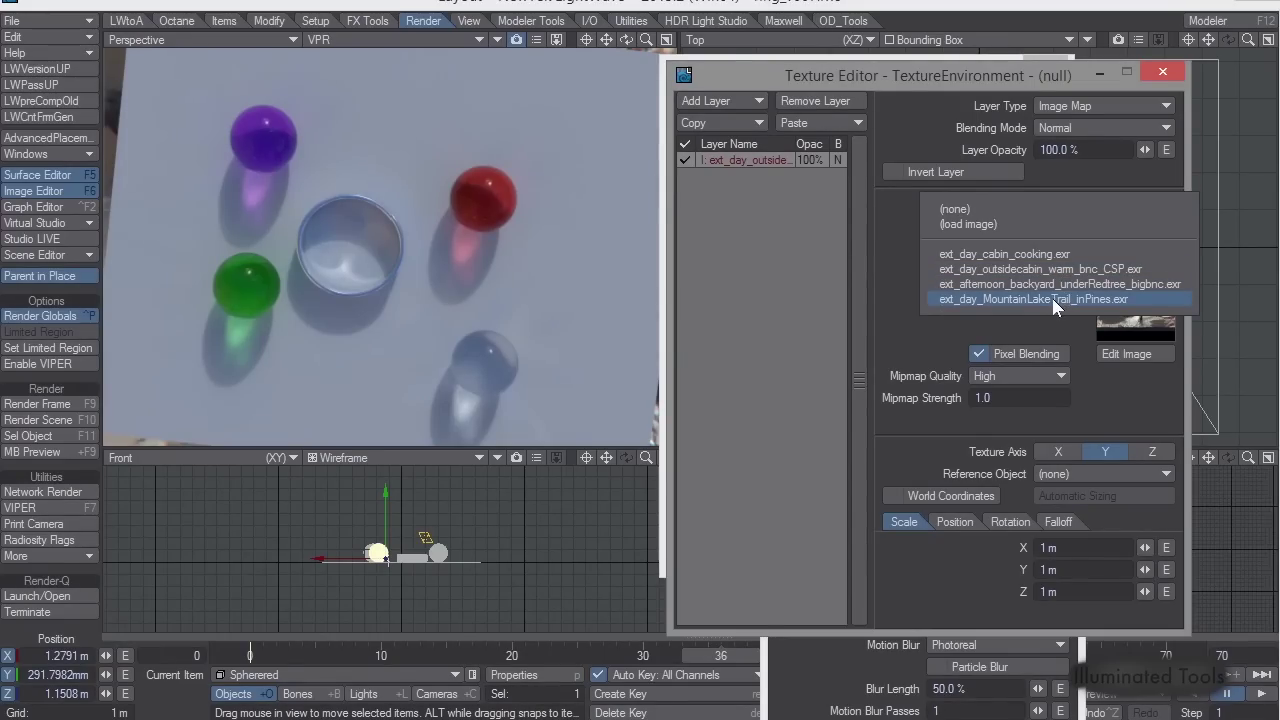
click(1045, 302)
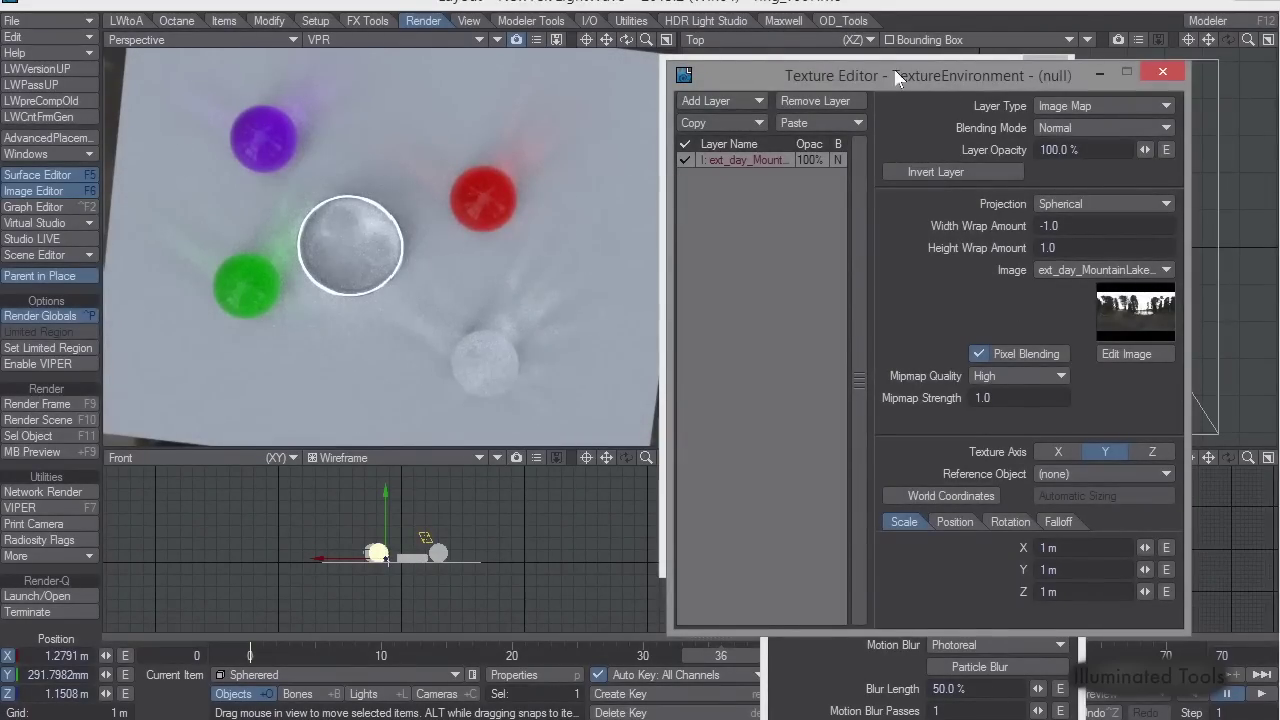
drag(920, 88, 950, 262)
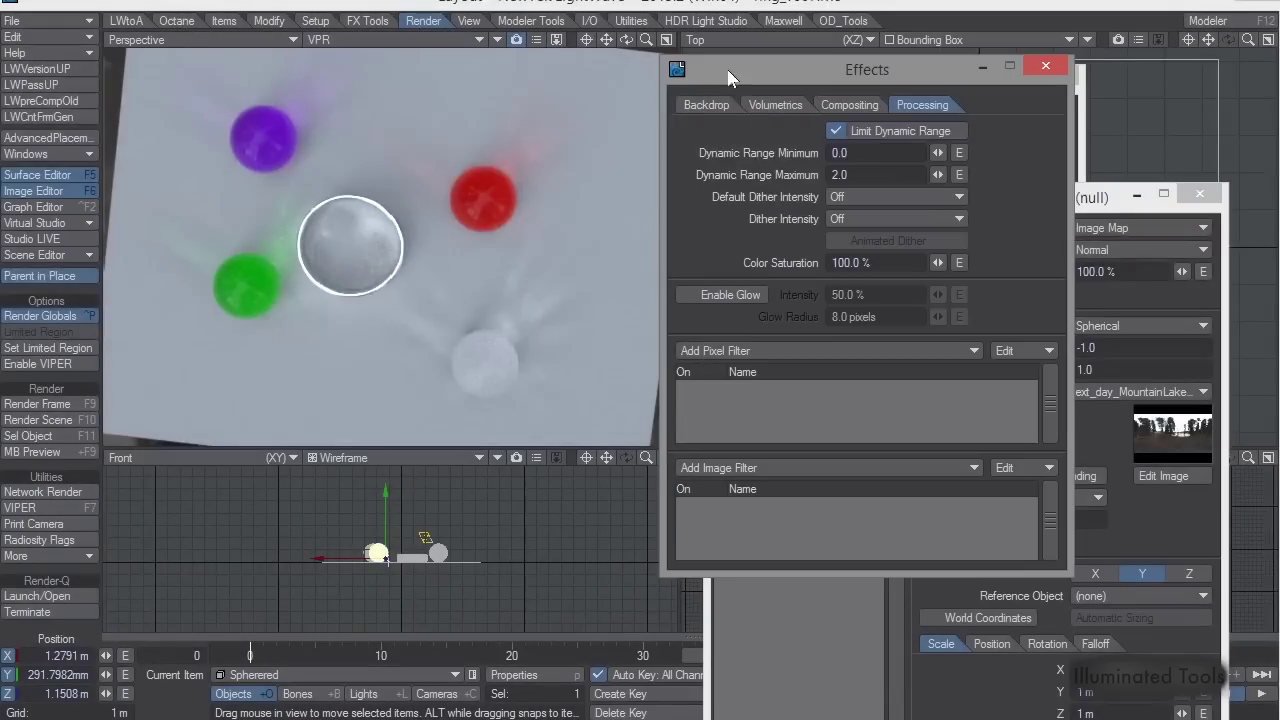
Uncheck Limit Dynamic Range in Effects Processing so VPR re-renders under MountainLakeTrail lighting
click(860, 131)
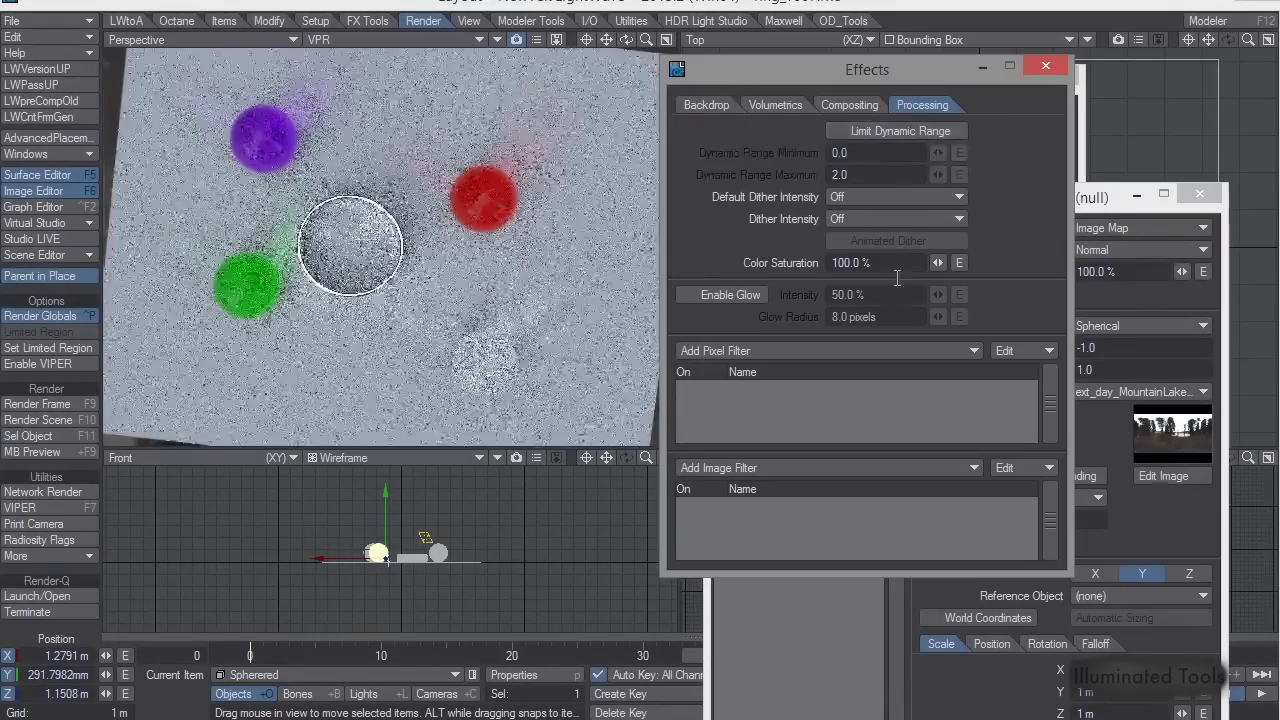
drag(1104, 204, 1077, 79)
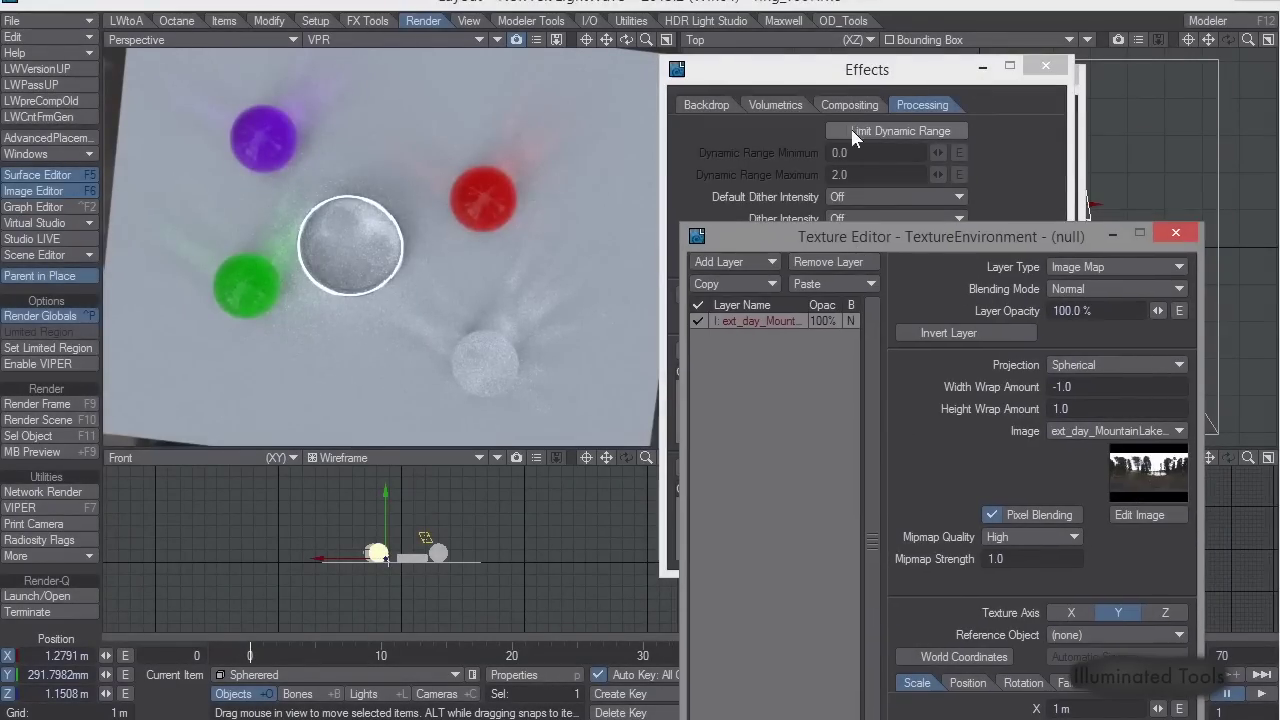
click(858, 131)
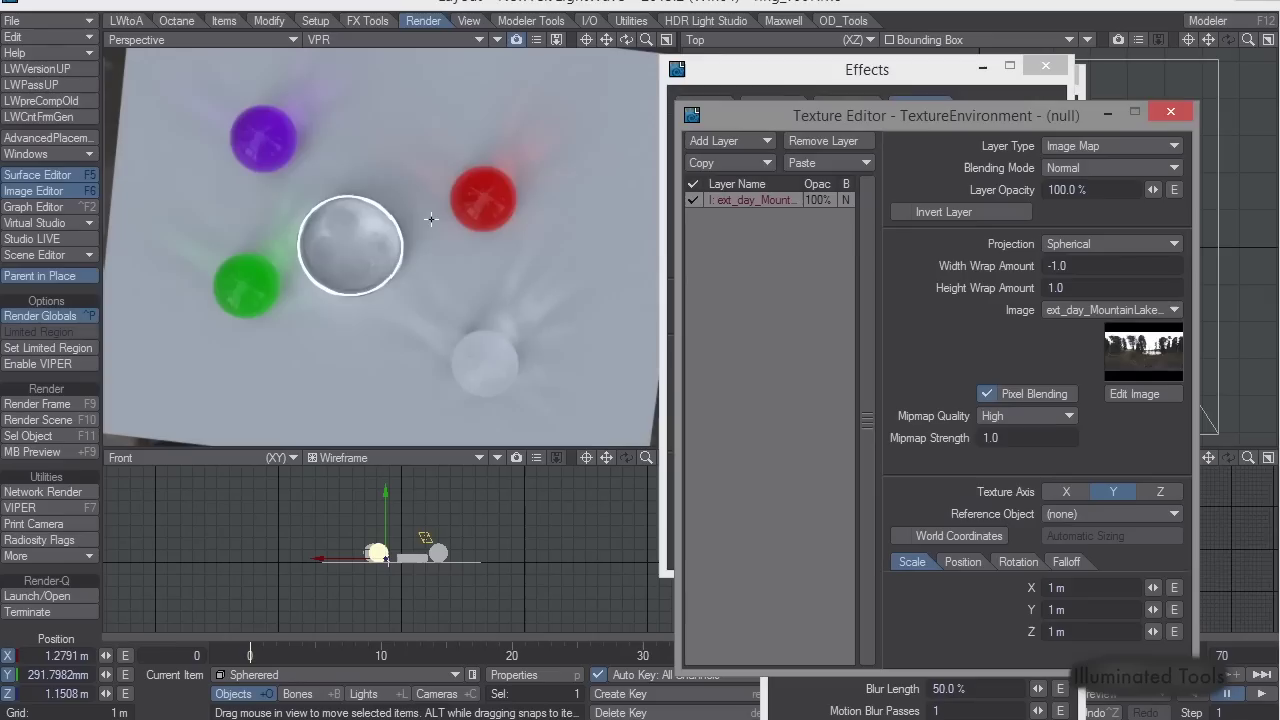
drag(768, 72, 808, 71)
click(750, 104)
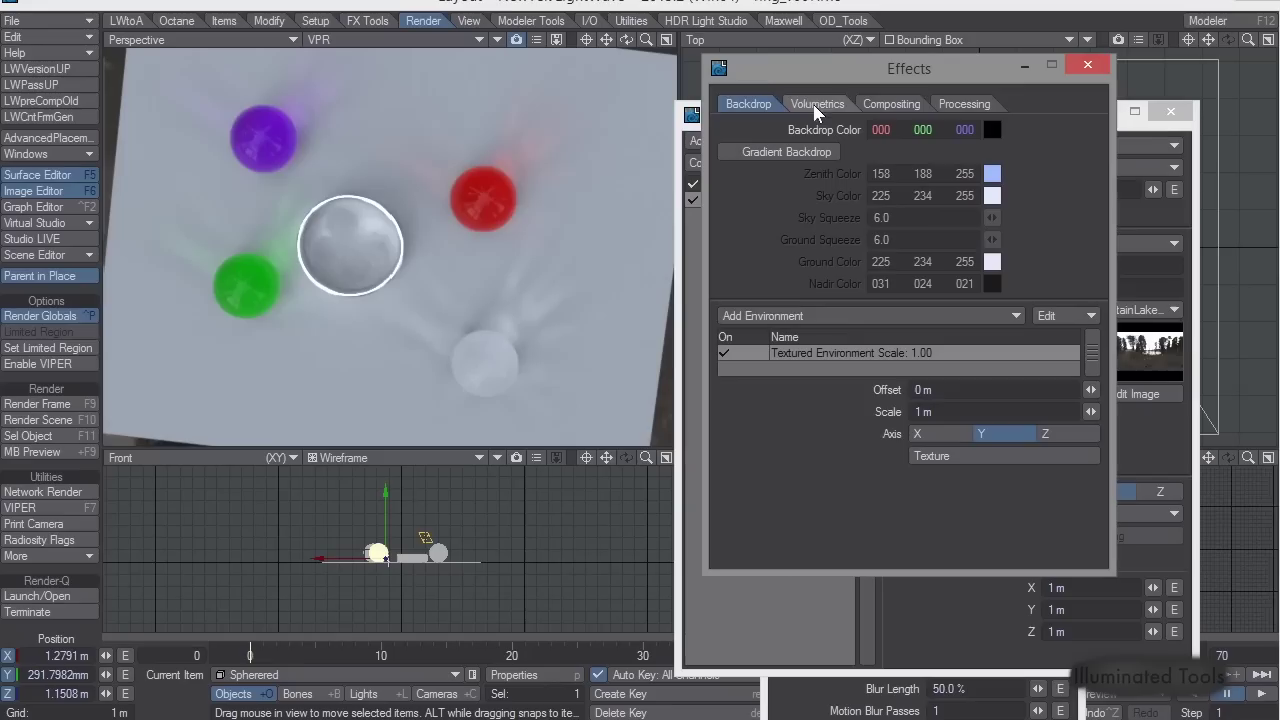
drag(903, 74, 1035, 86)
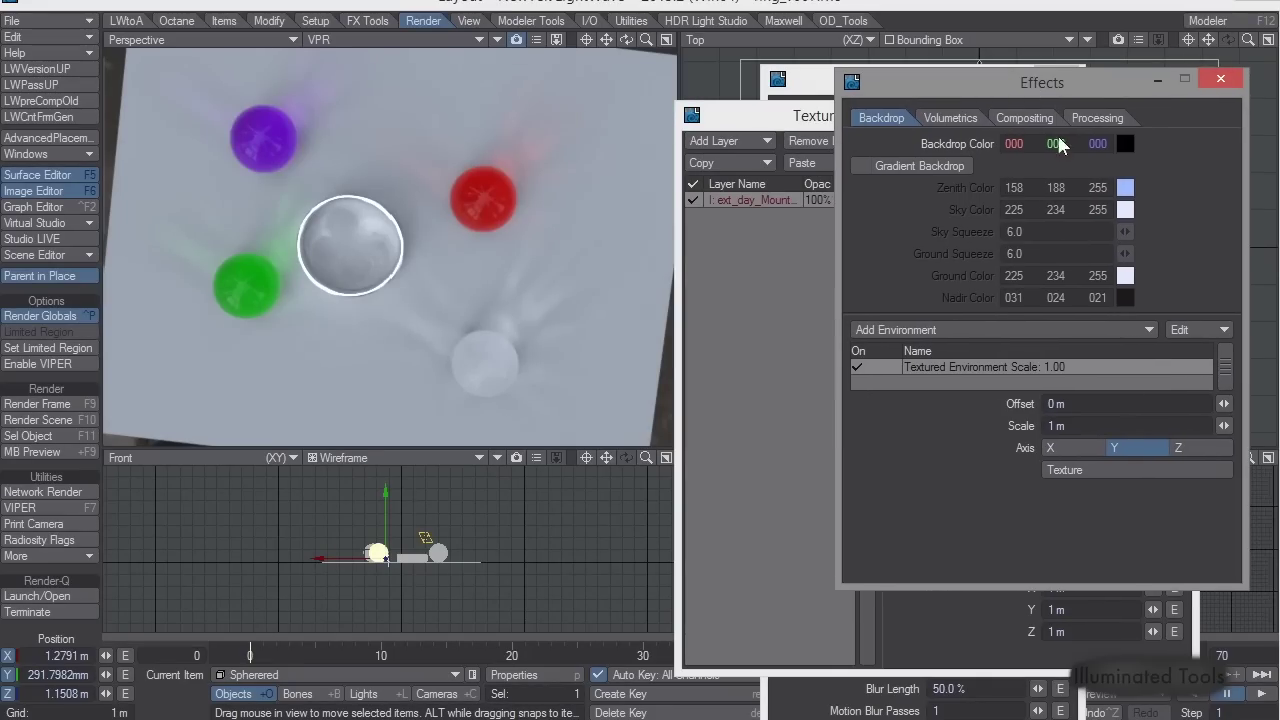
click(1095, 119)
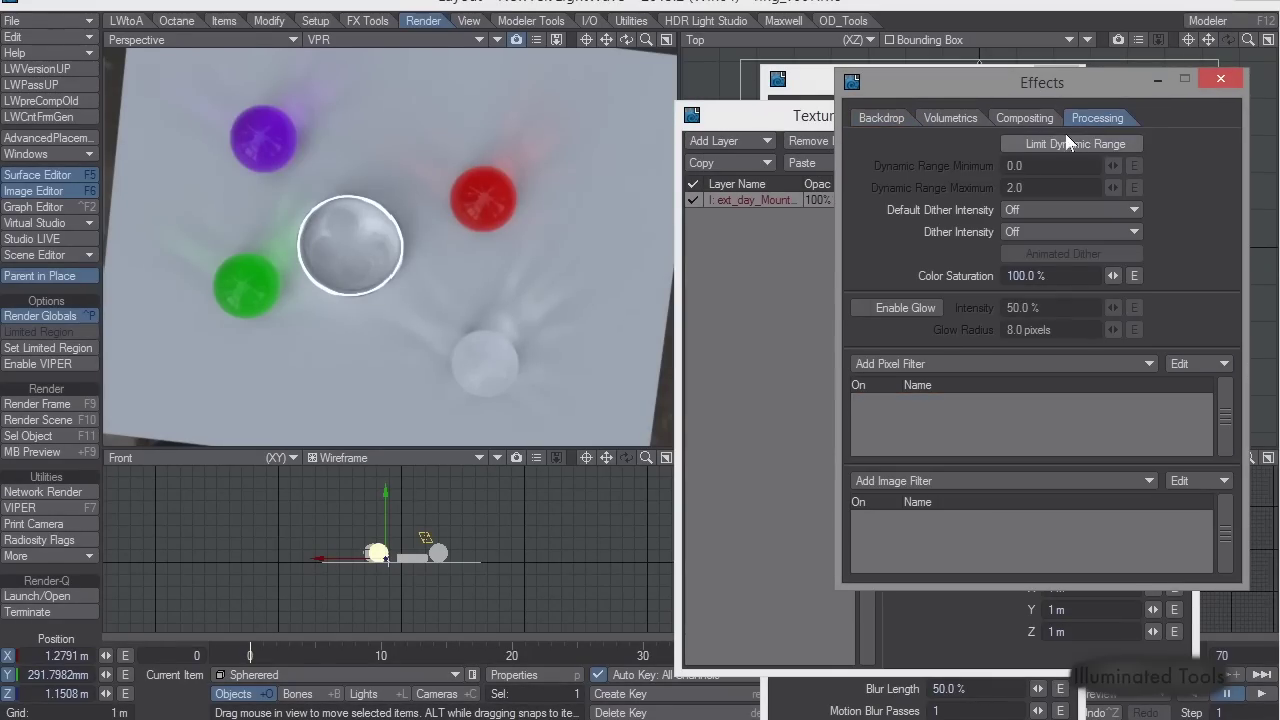
click(785, 130)
click(808, 115)
click(802, 111)
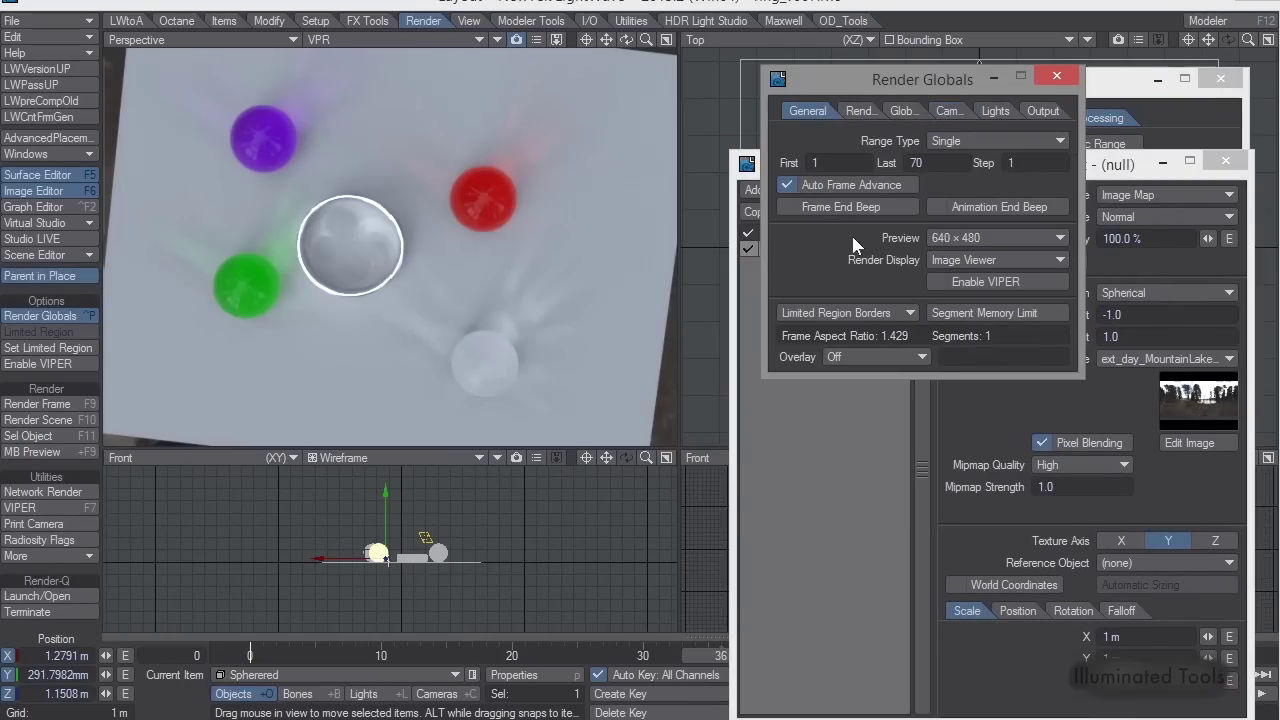
click(860, 109)
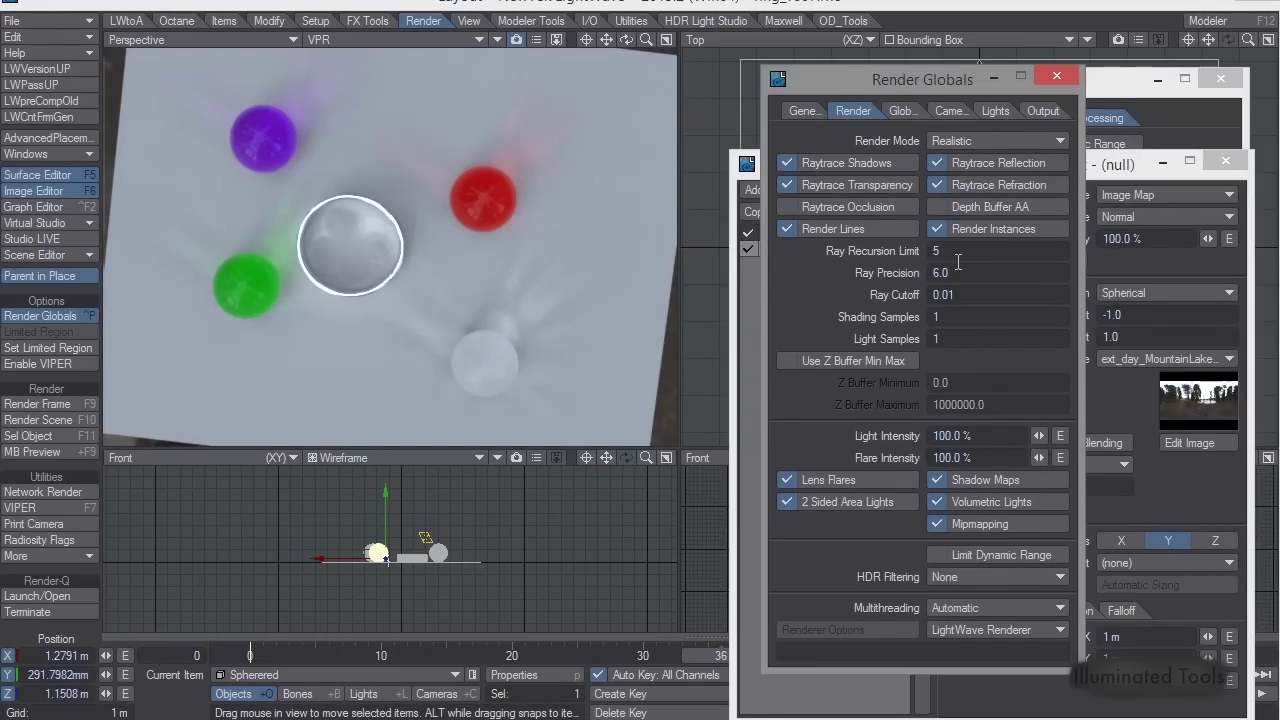
click(900, 111)
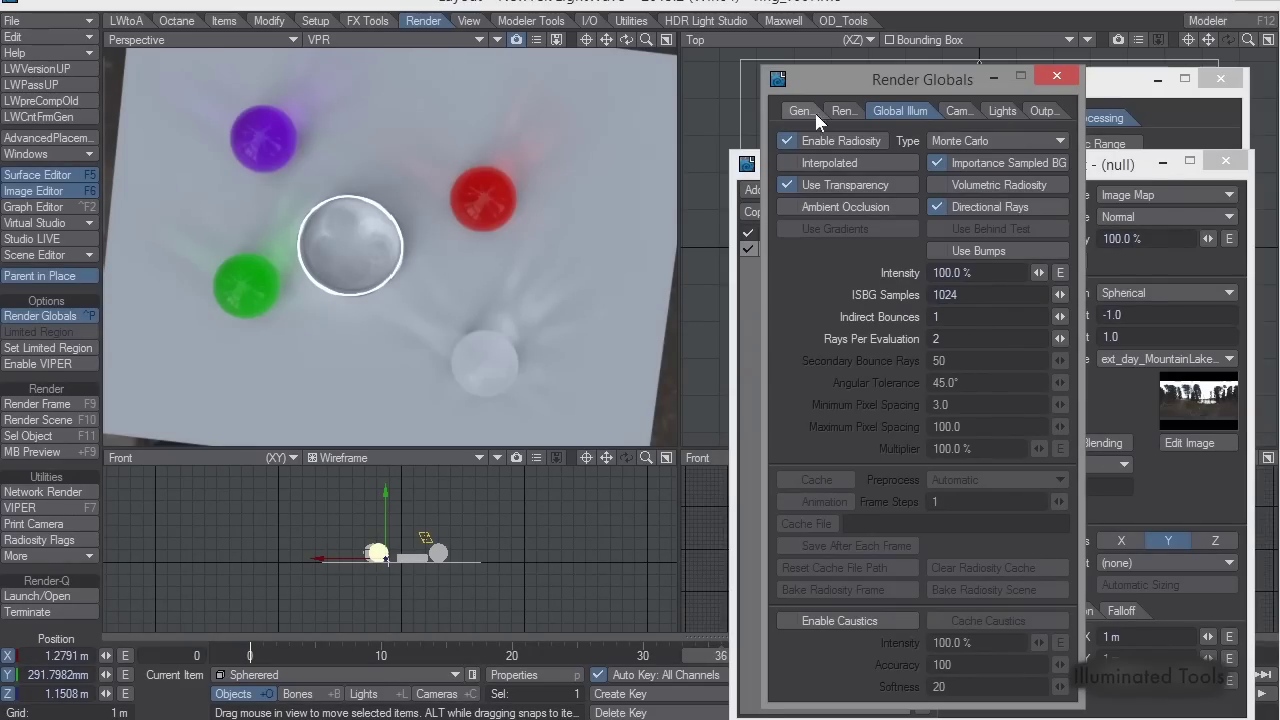
click(845, 112)
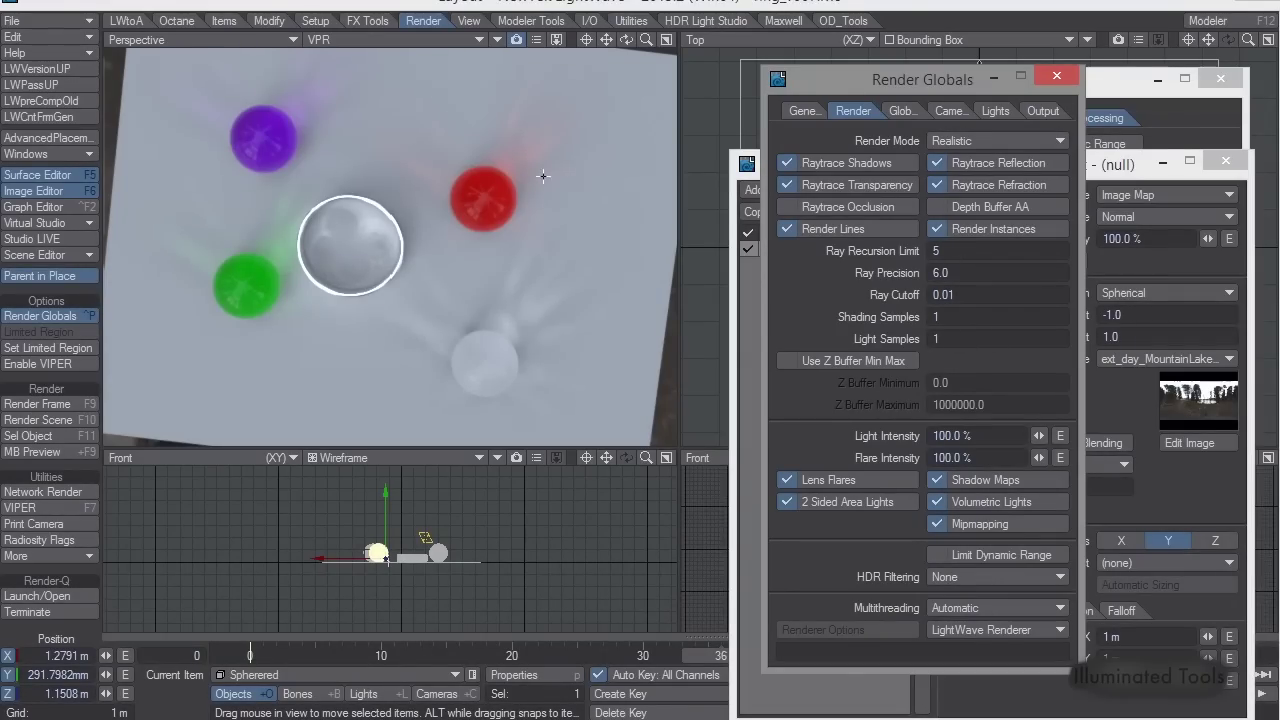
click(946, 256)
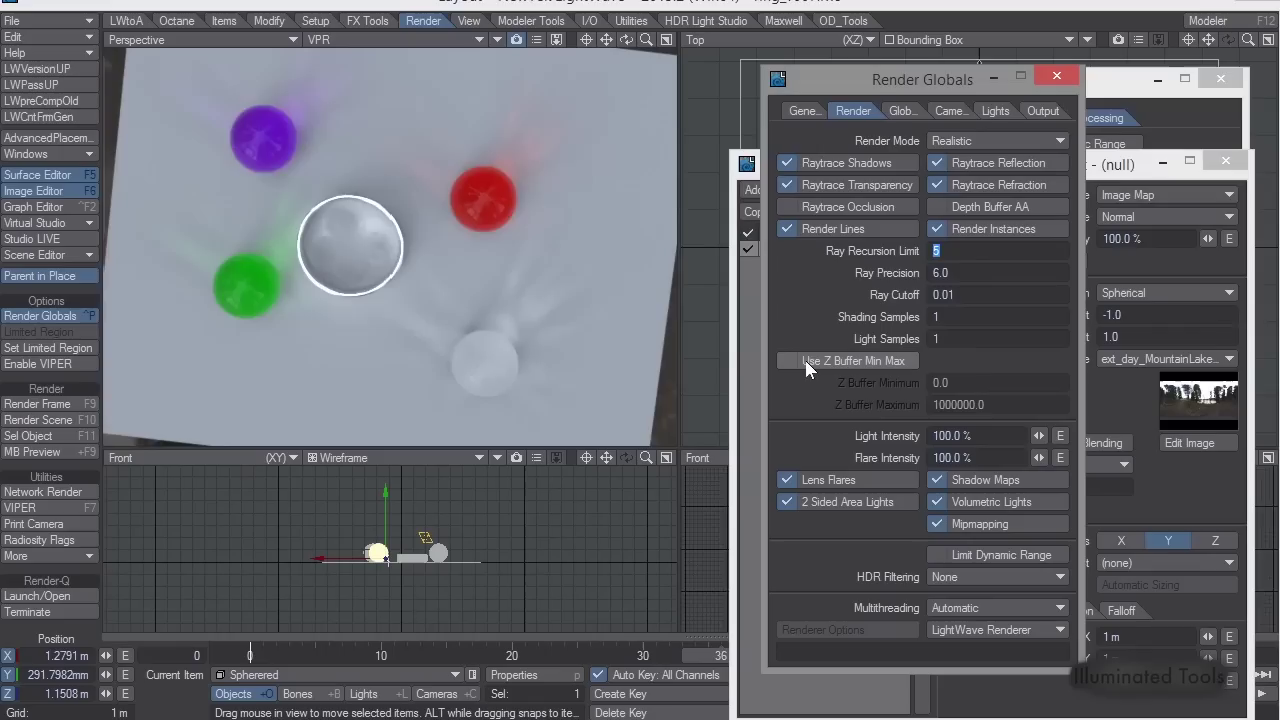
text(0)
key(Tab)
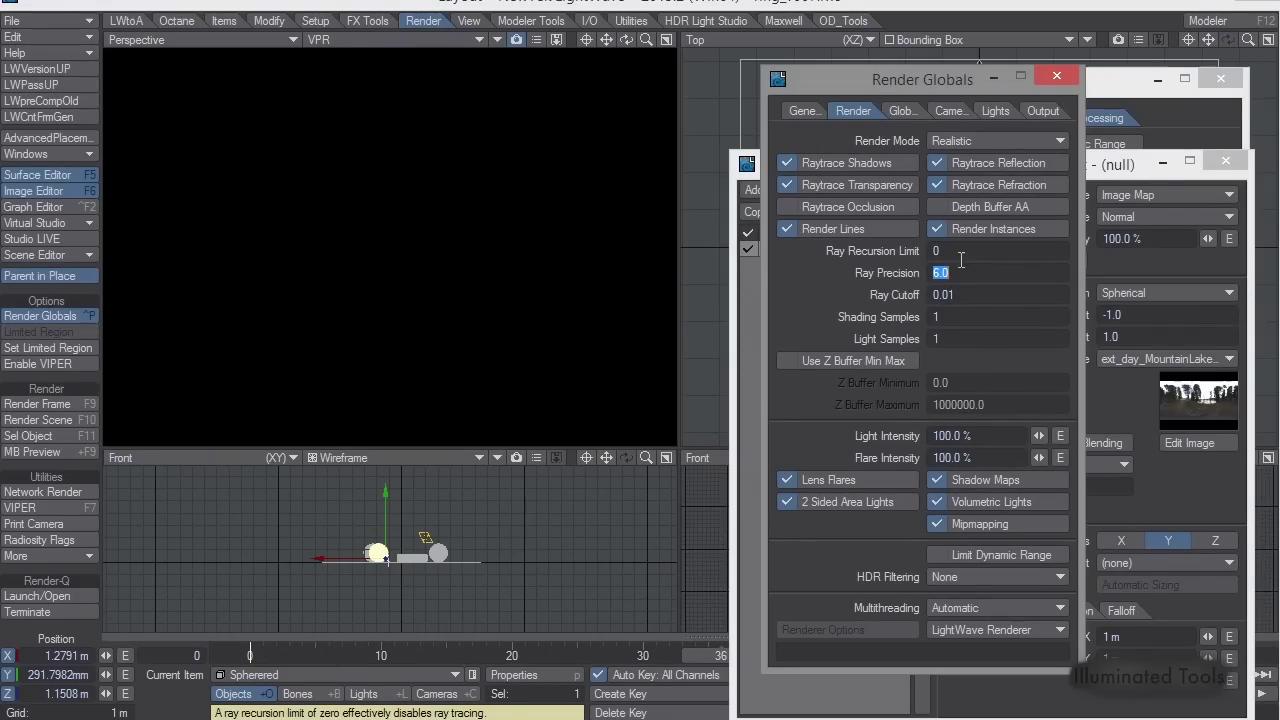
key(shift+Tab)
text(1)
key(Tab)
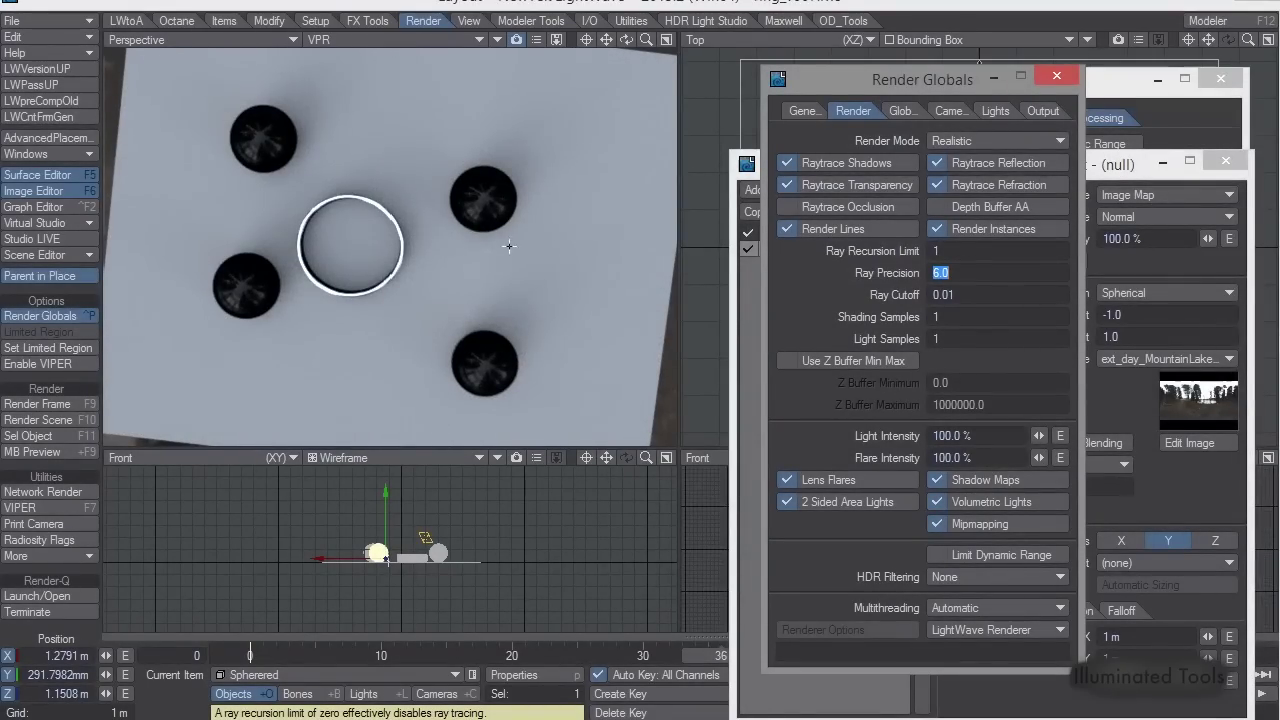
key(shift+Tab)
text(2)
key(Tab)
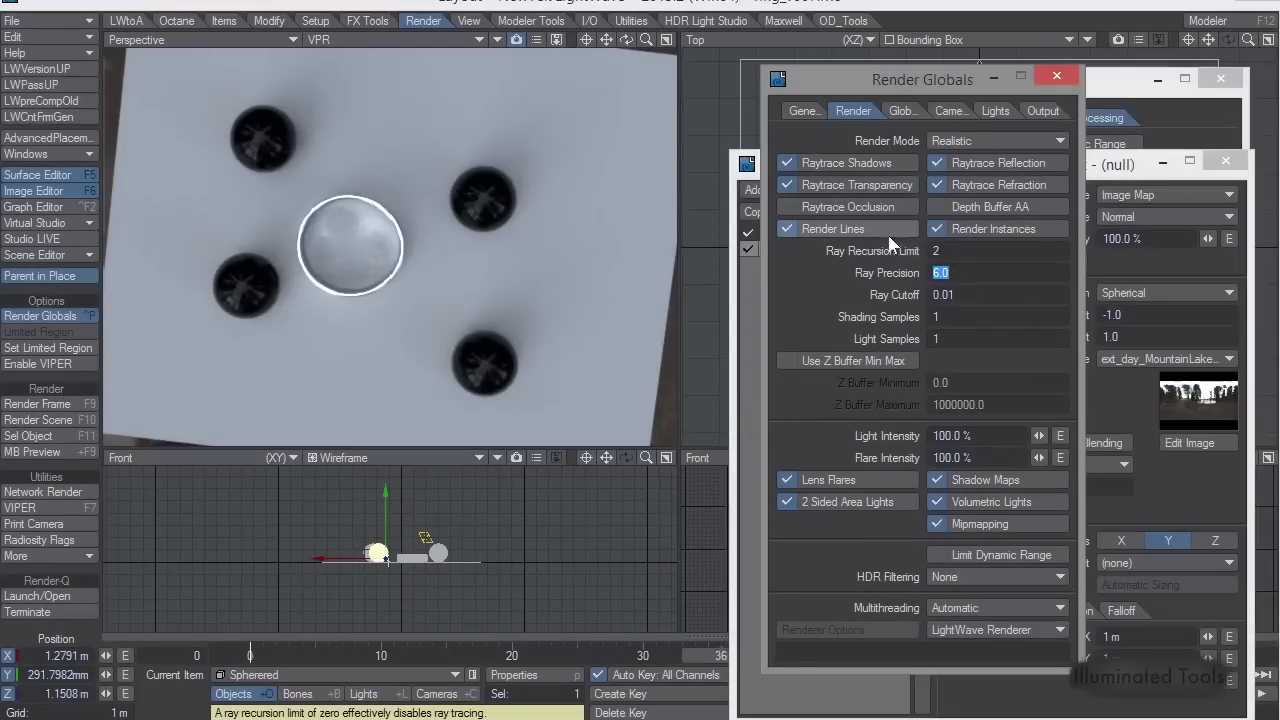
key(shift+Tab)
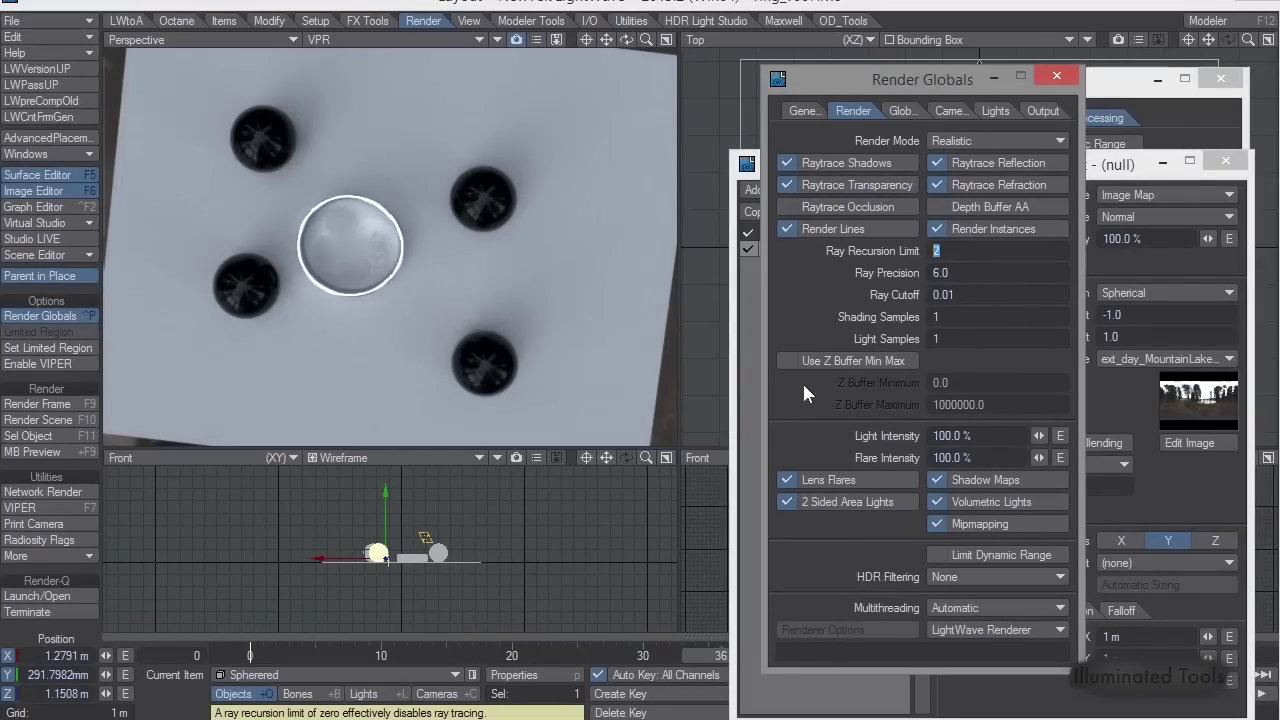
text(5)
key(Tab)
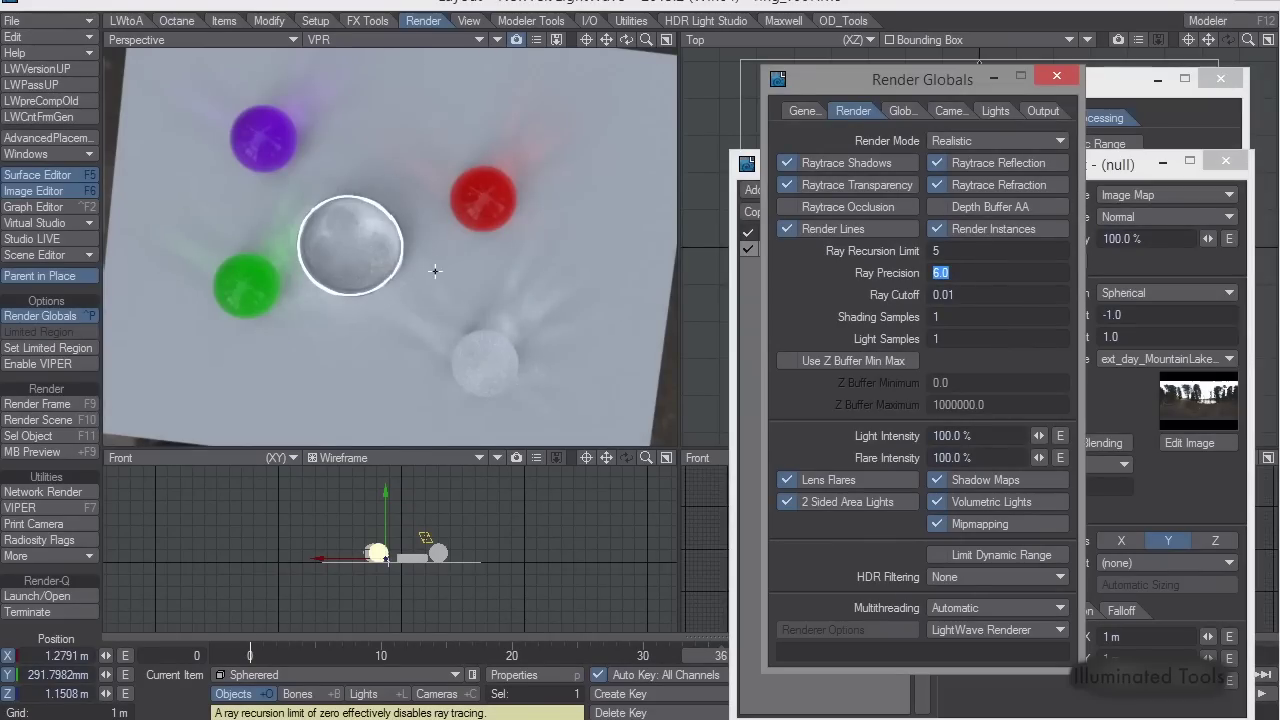
Set the environment texture image to ext_day_cabin_cooking.exr with 25% layer opacity
drag(1133, 163, 1096, 135)
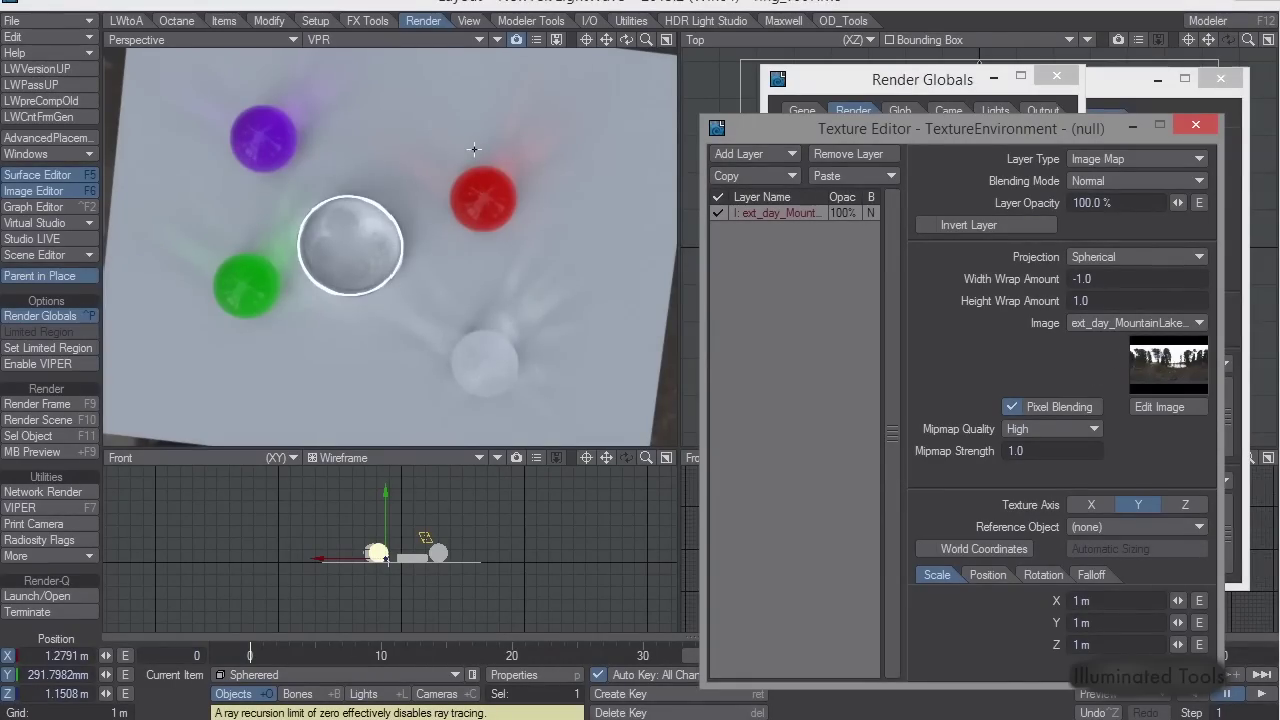
click(1176, 323)
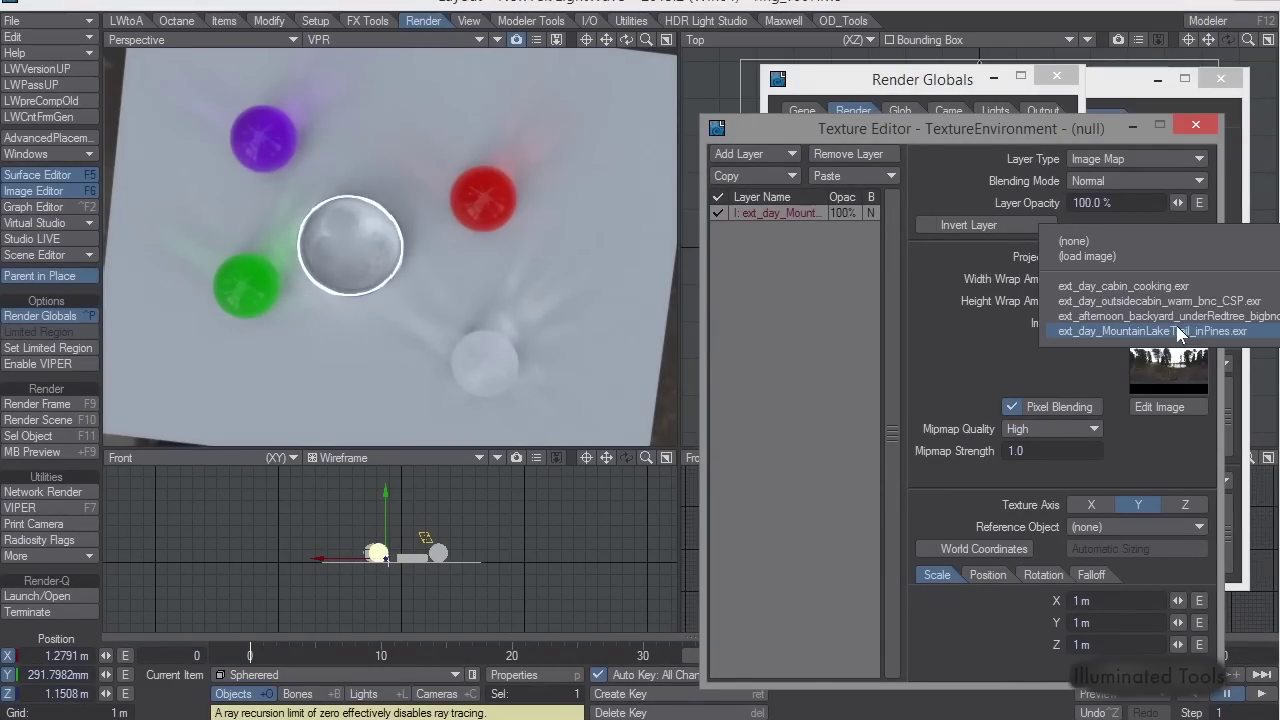
click(1161, 287)
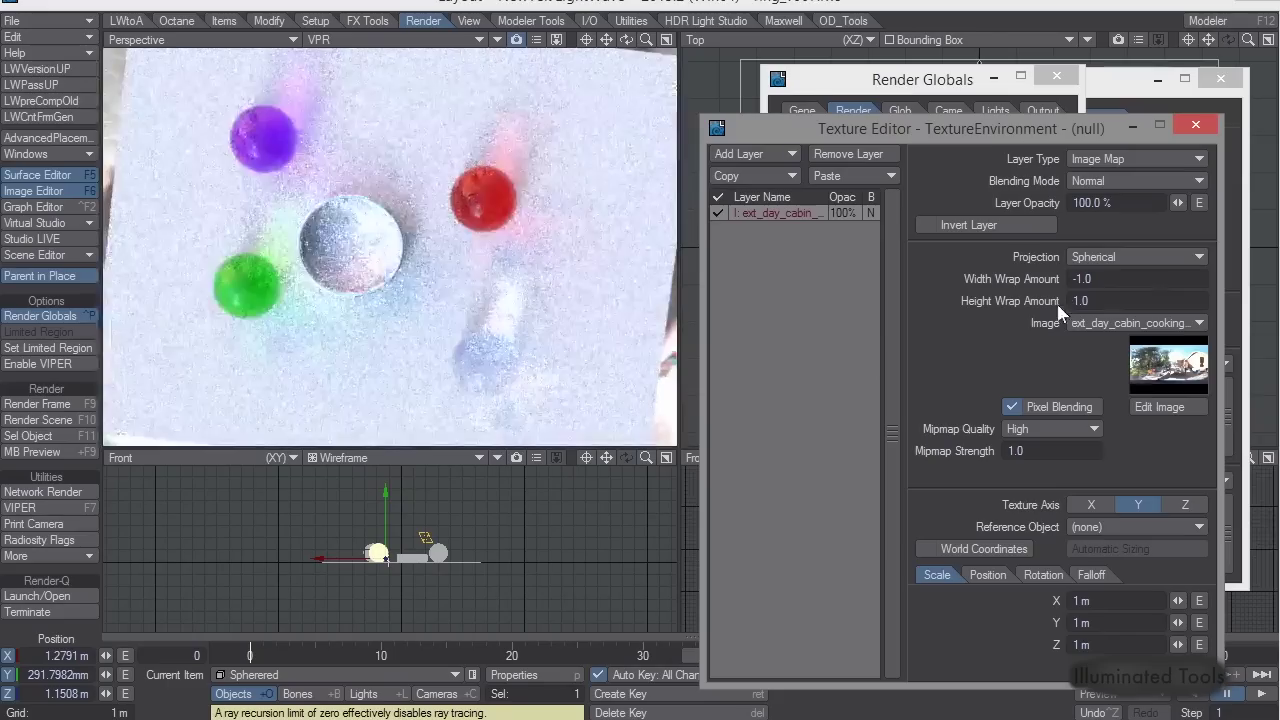
double_click(1100, 203)
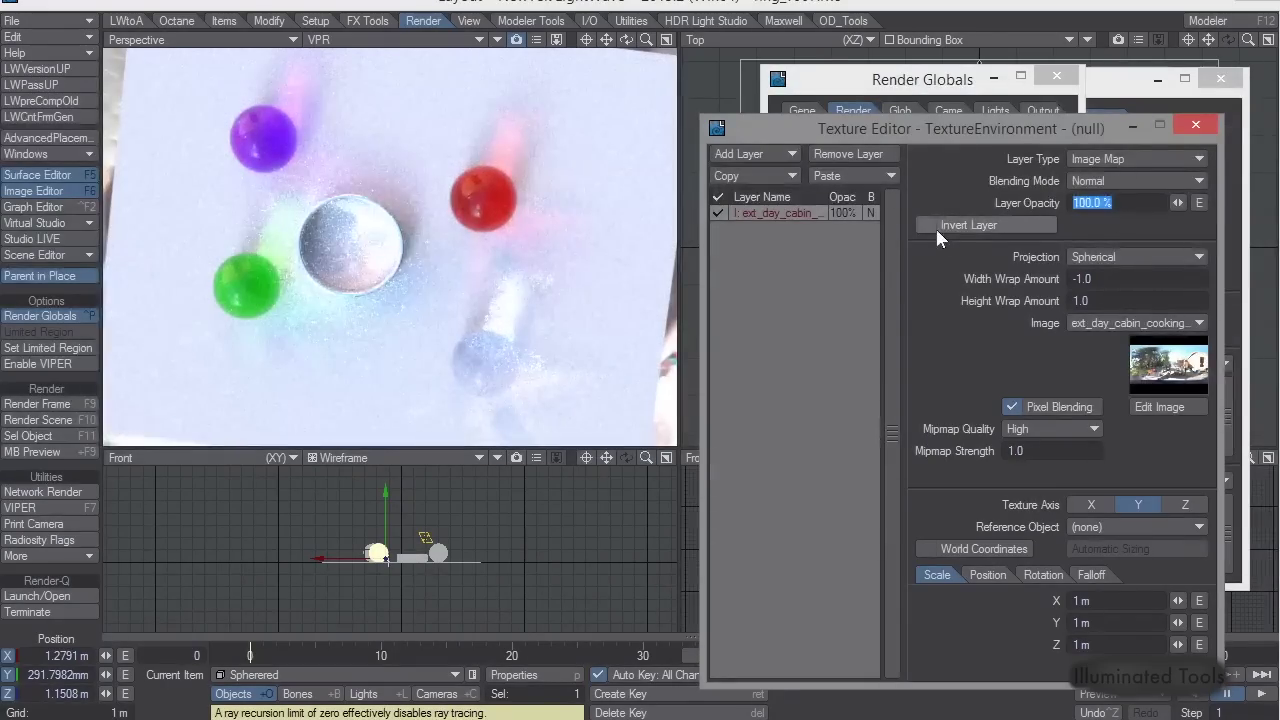
text(25)
key(Return)
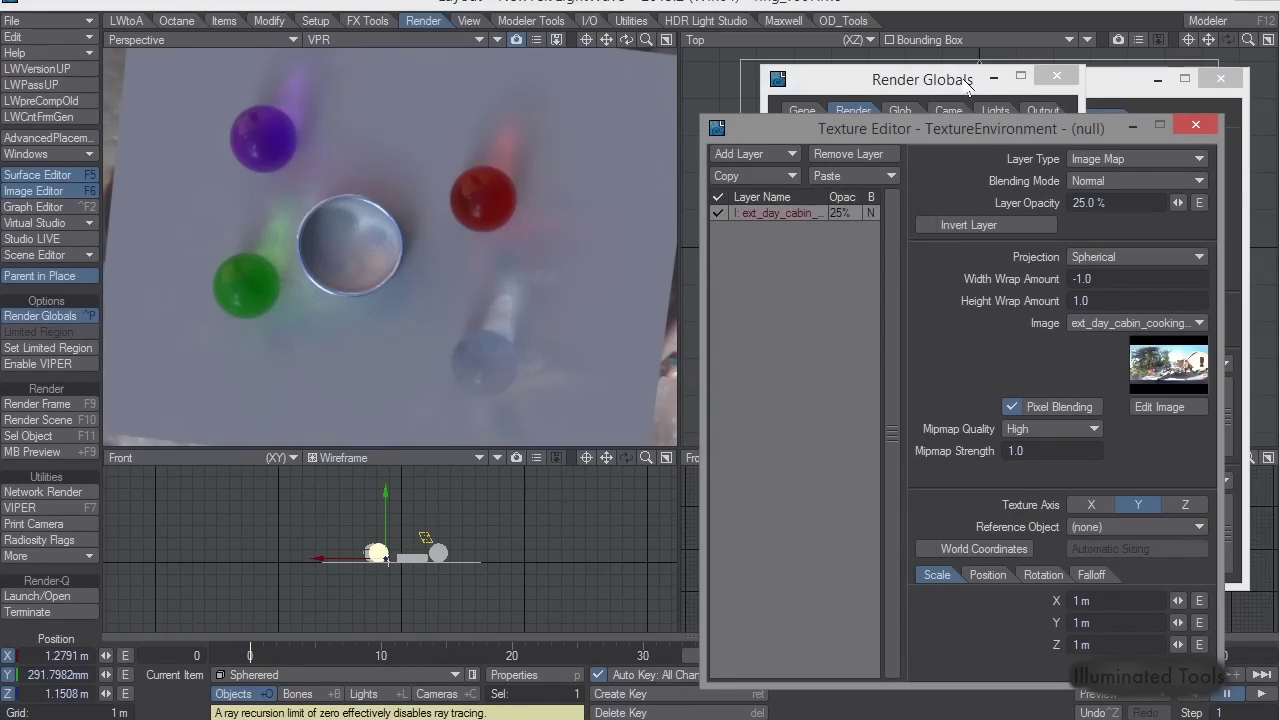
Open the Effects Processing panel (Ctrl+F8) beside Render Globals to review dynamic range and filters
mouse_move(956, 82)
mouse_down()
mouse_move(940, 117)
mouse_move(933, 78)
mouse_up()
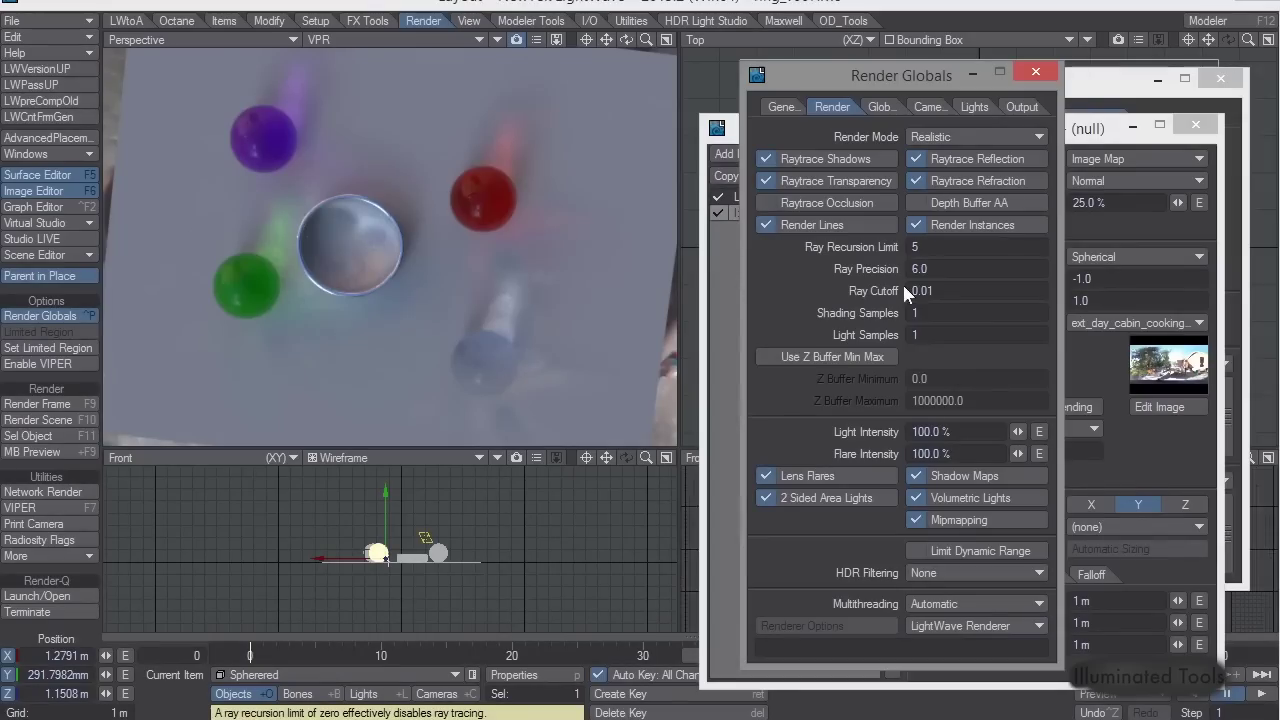
key(ctrl+F8)
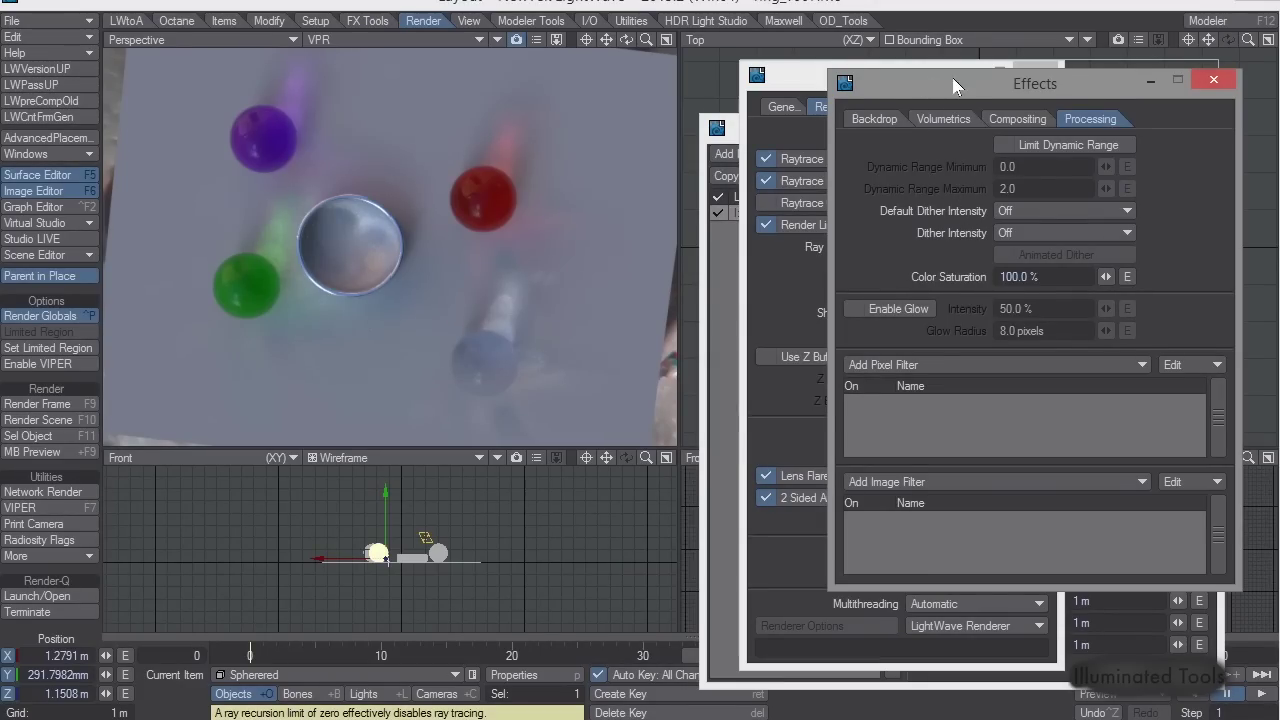
drag(952, 85, 934, 166)
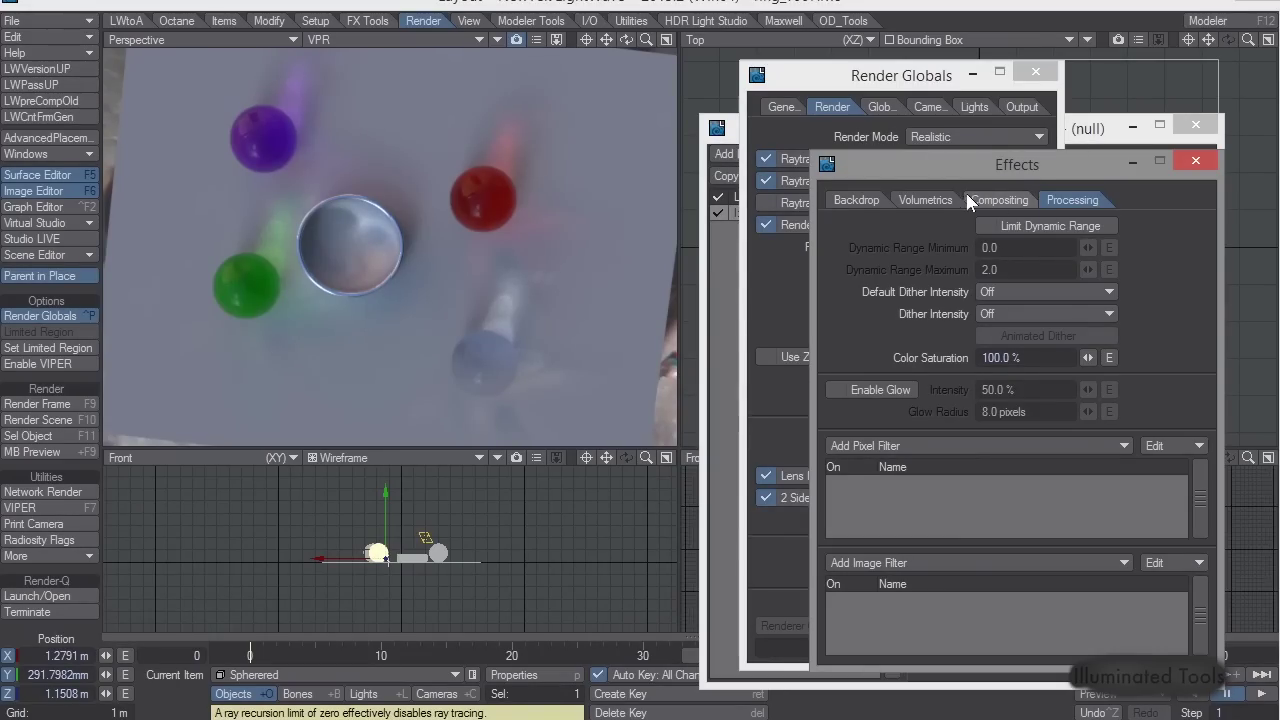
drag(969, 164, 942, 128)
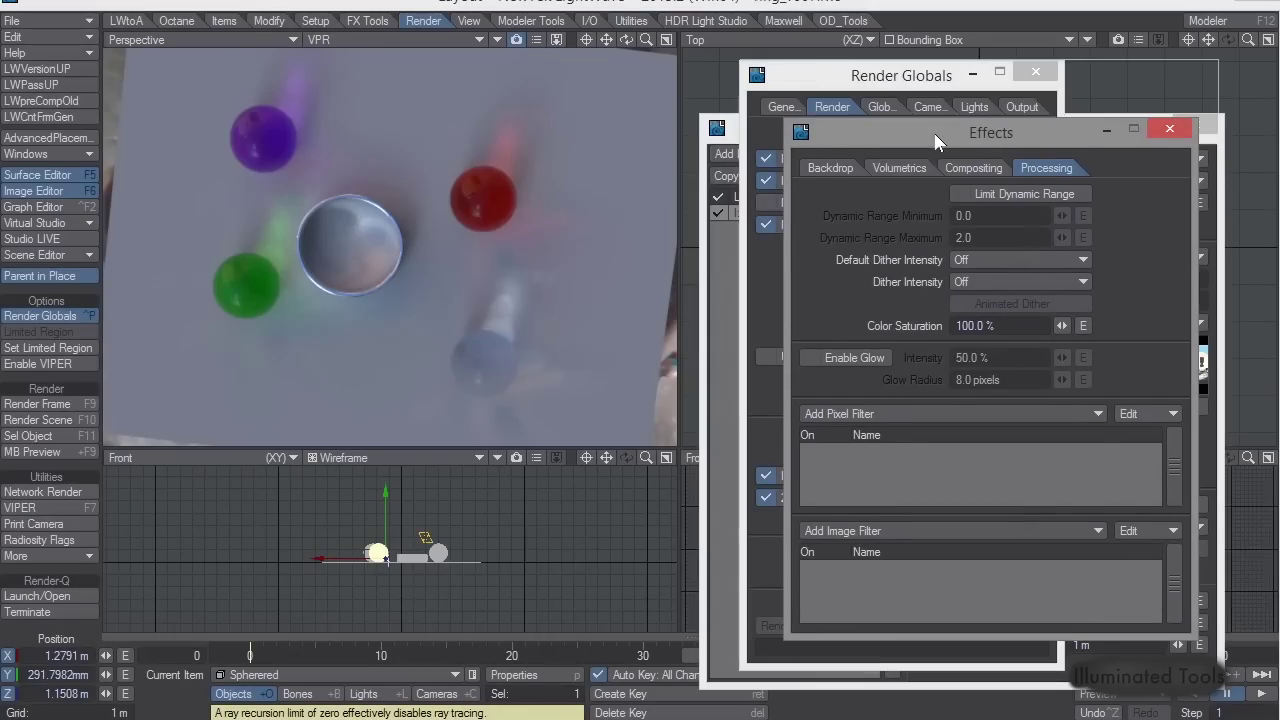